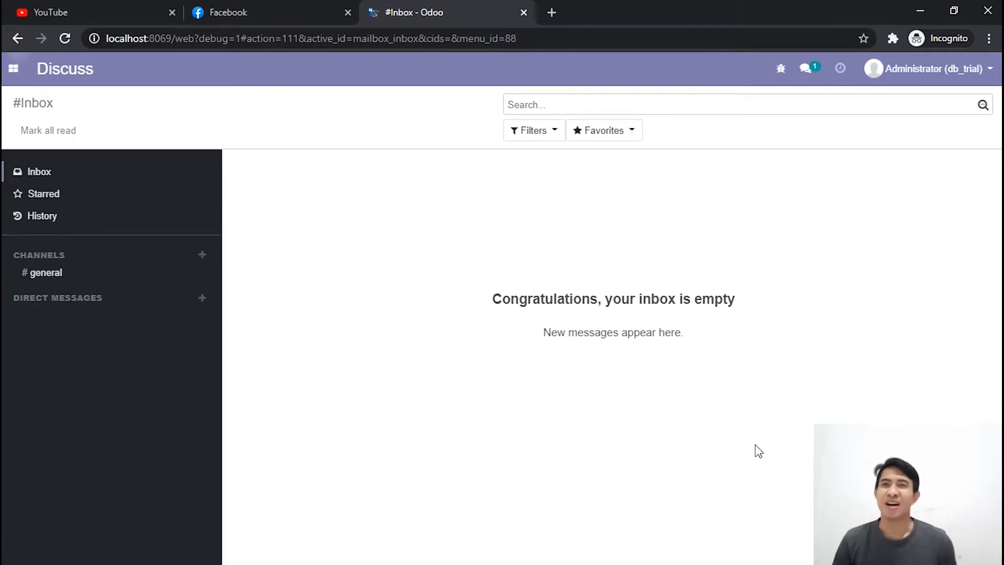
Step: Search the Odoo apps list for "manuf" to check the Manufacturing module
click(13, 68)
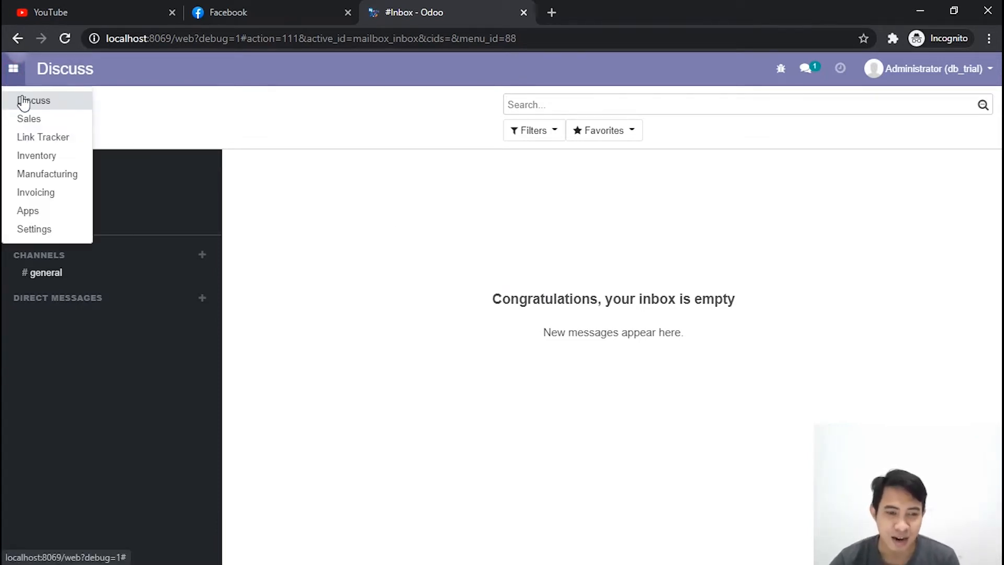
click(49, 210)
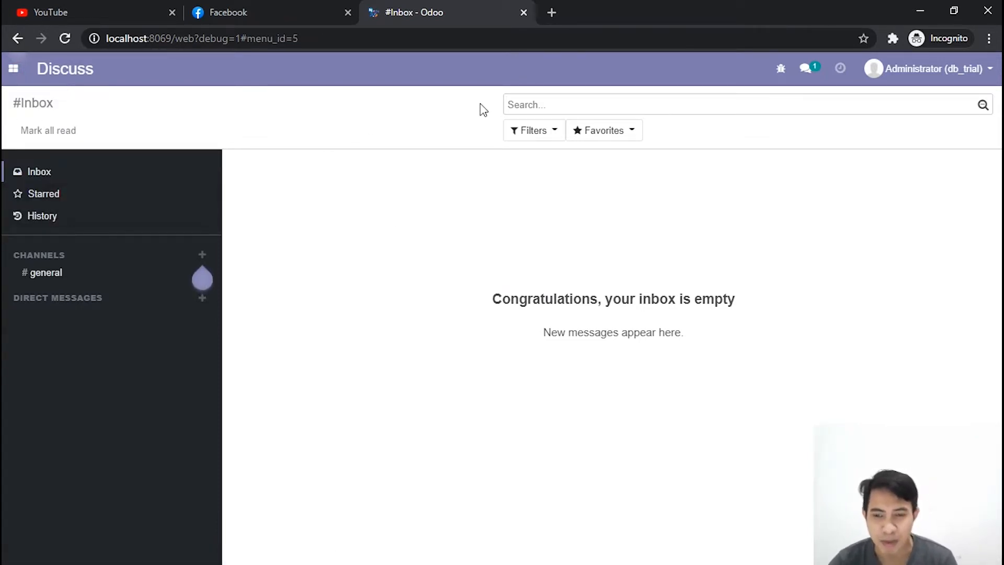
click(604, 108)
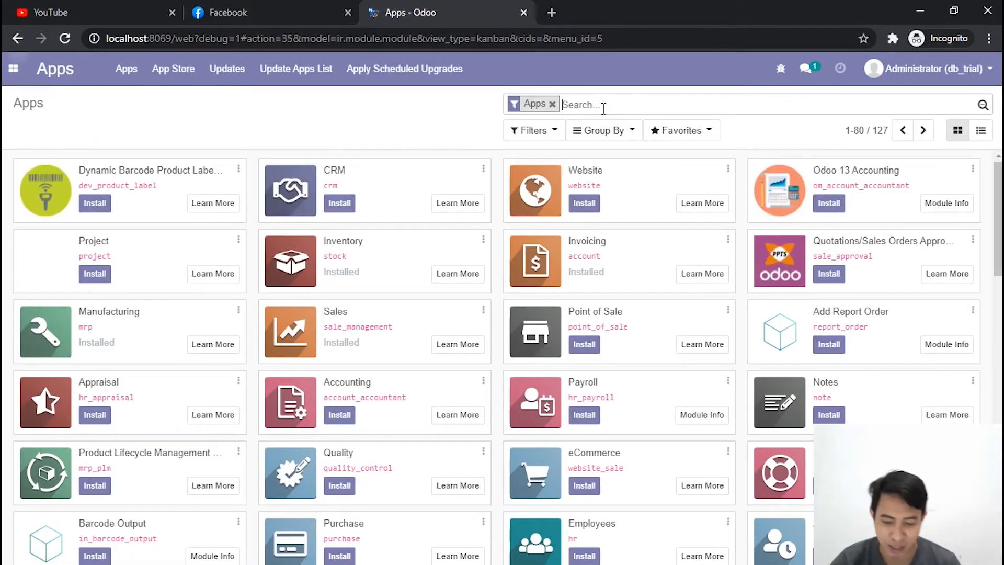
text(manuf)
key(Return)
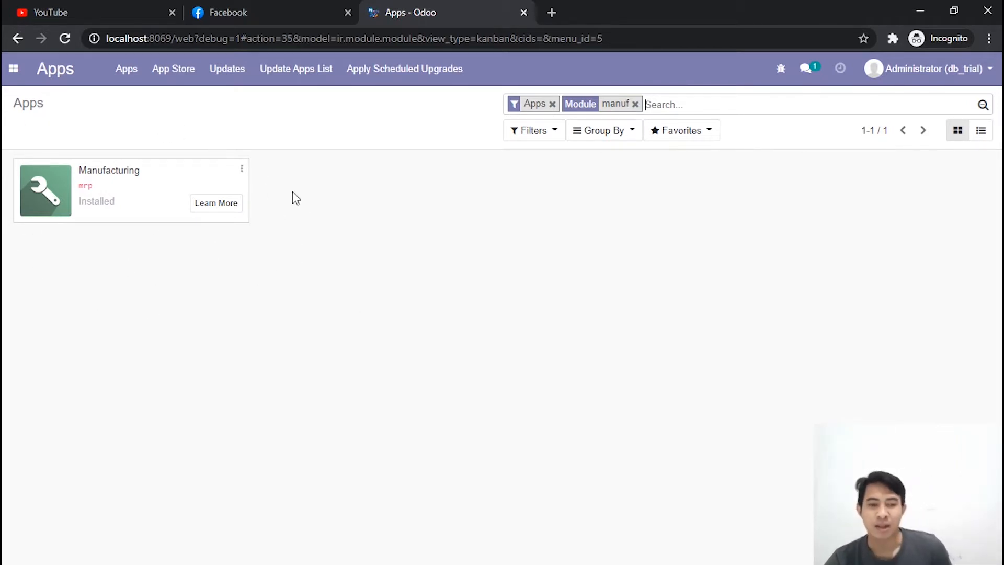
Step: Switch to the Manufacturing module and show its manufacturing orders
click(14, 76)
click(49, 173)
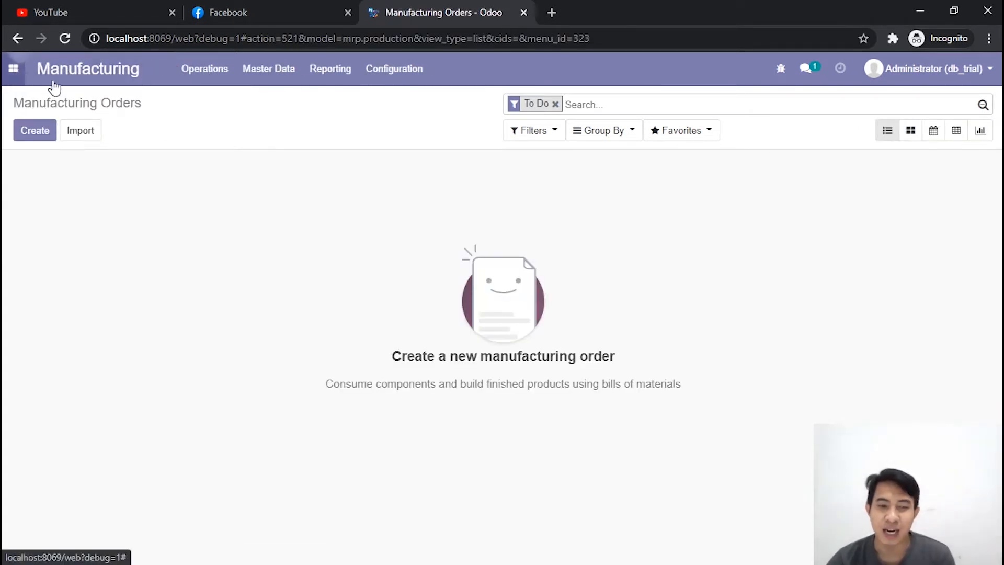
click(14, 69)
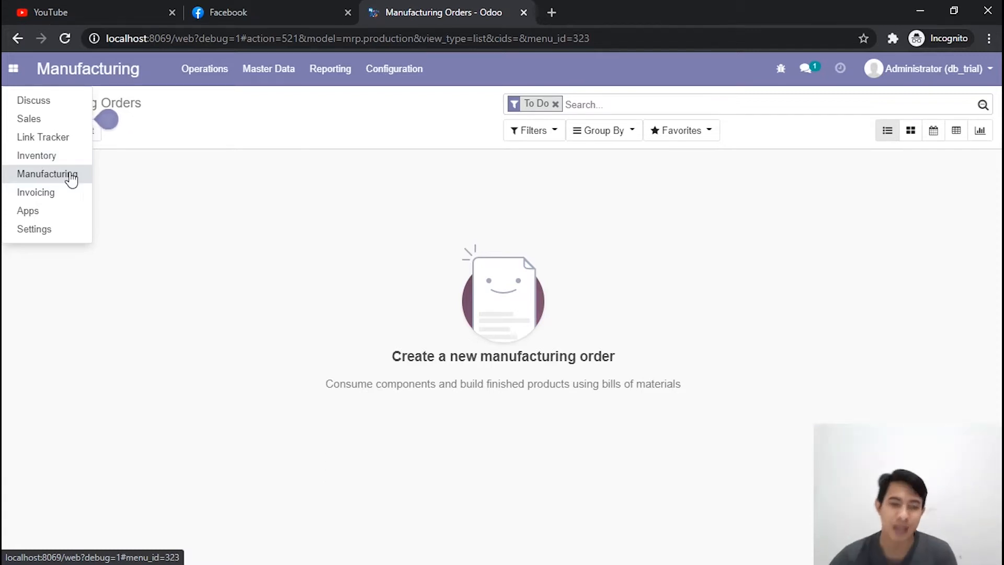
click(149, 132)
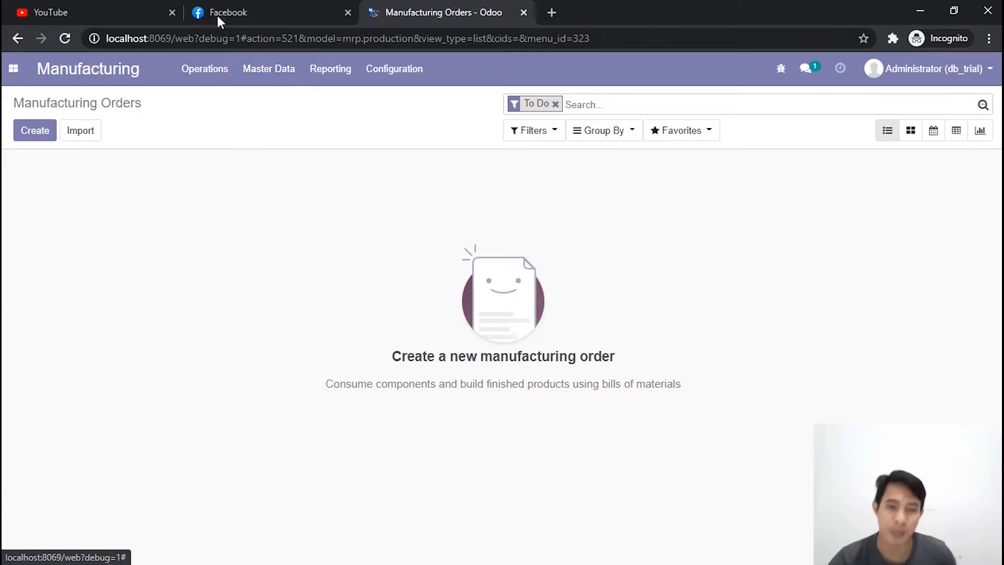
Step: Open the Baju product from the manufacturing master data and put its record into edit mode
click(262, 74)
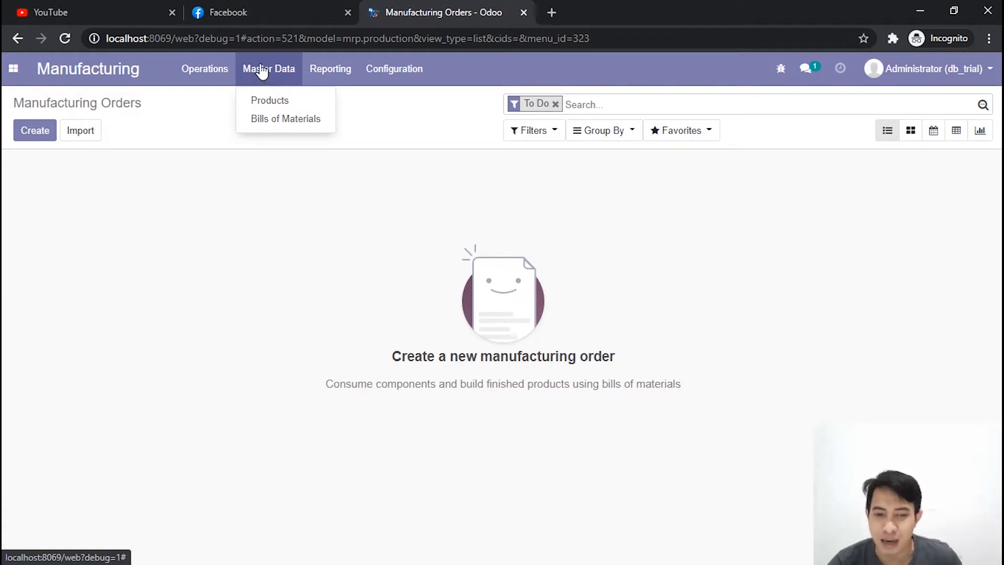
click(284, 102)
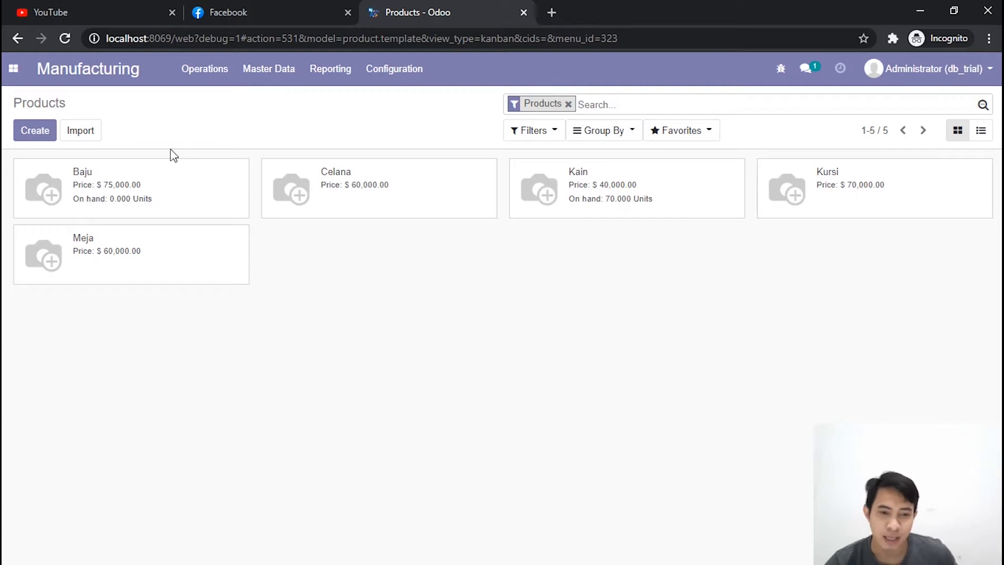
click(152, 195)
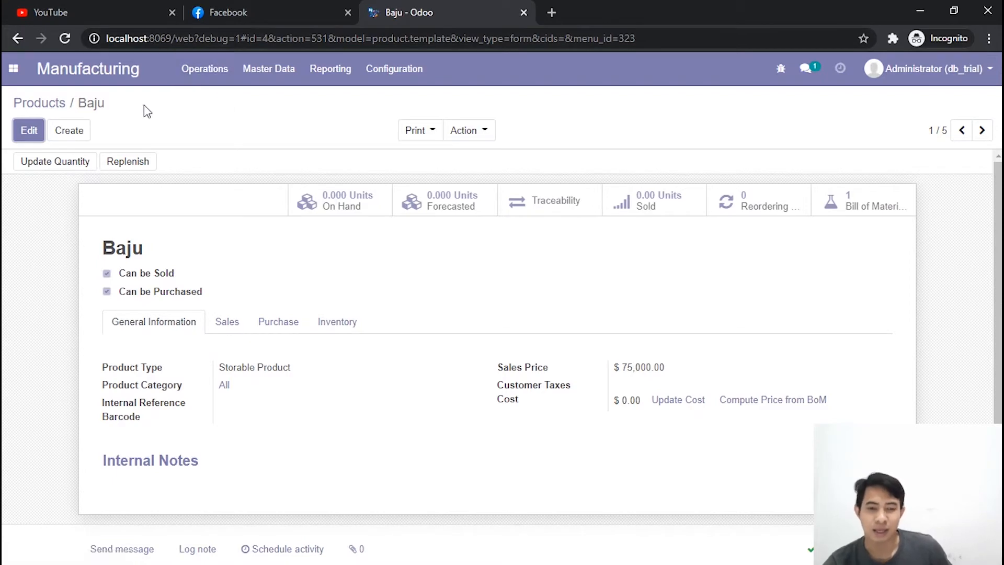
click(33, 131)
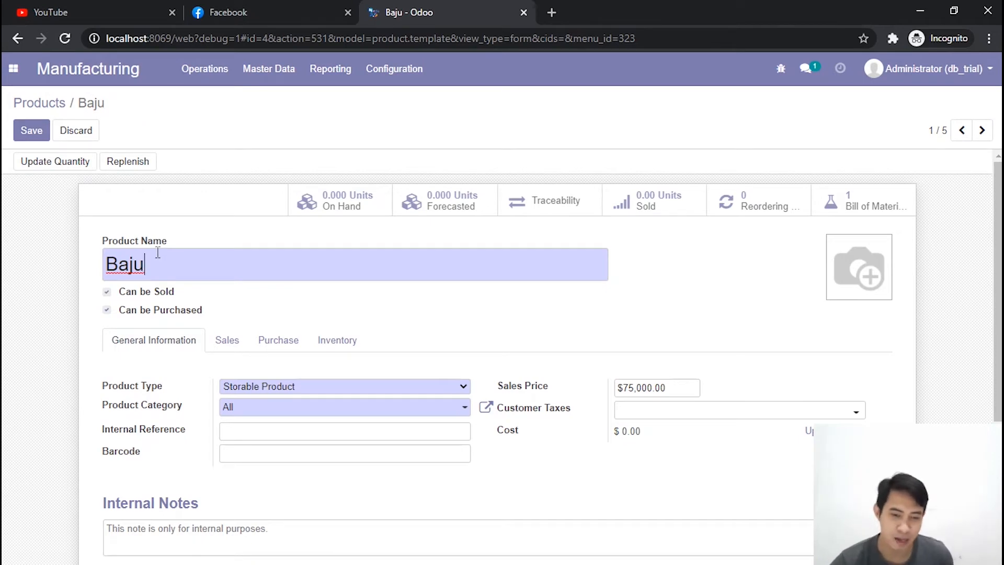
Step: Examine the product type options available for the Baju product
click(263, 310)
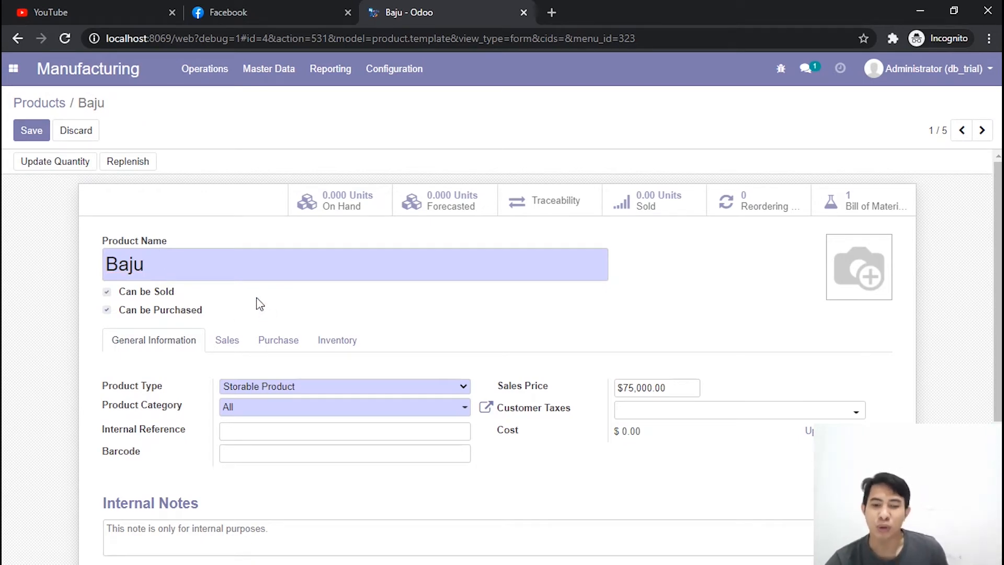
drag(97, 386, 183, 398)
click(267, 389)
click(267, 388)
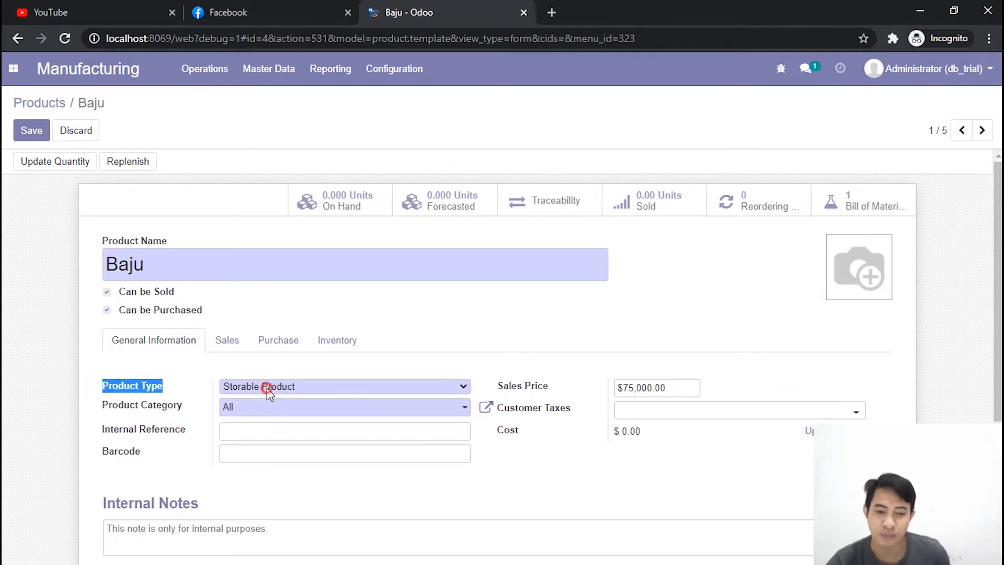
triple_click(459, 329)
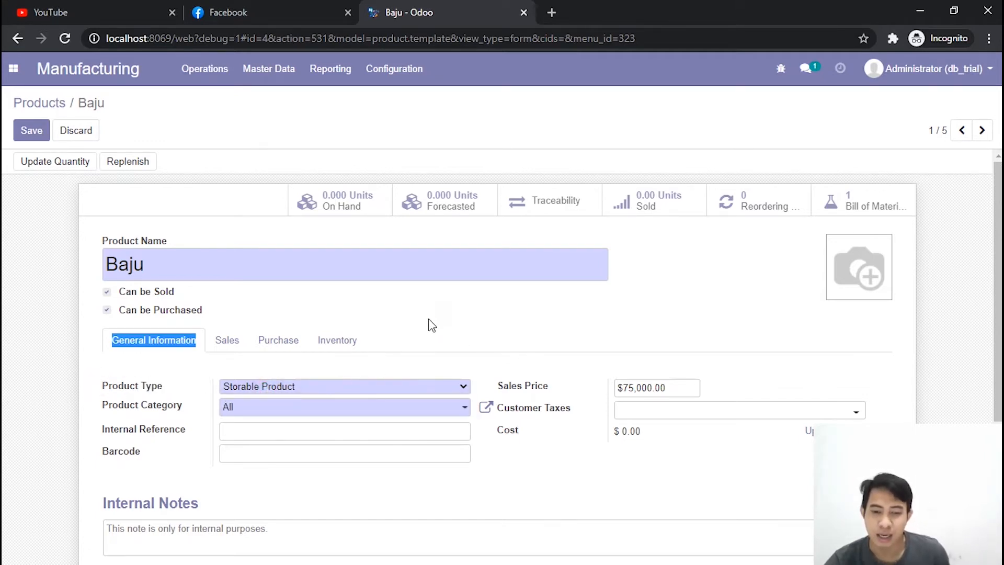
click(428, 322)
click(328, 389)
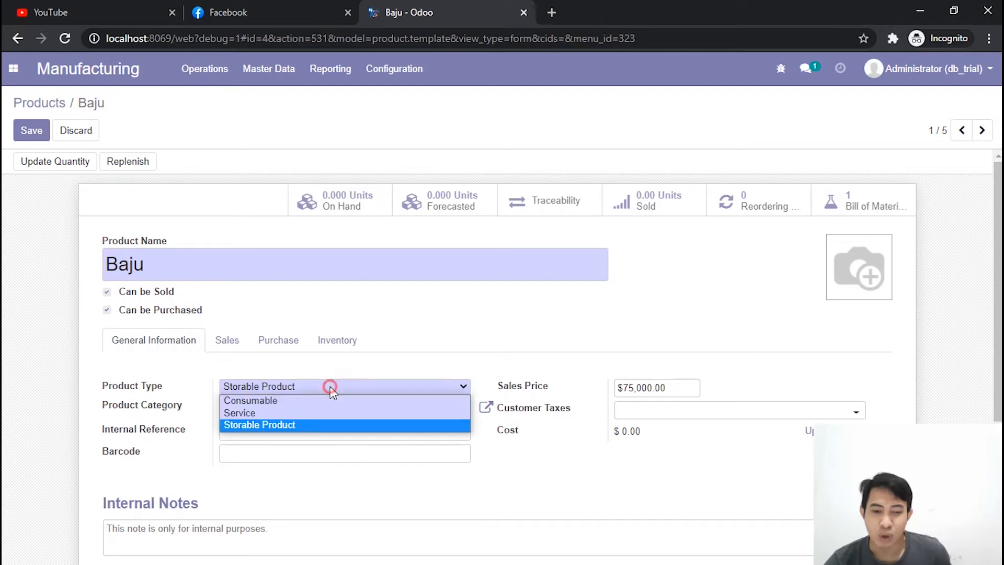
click(329, 389)
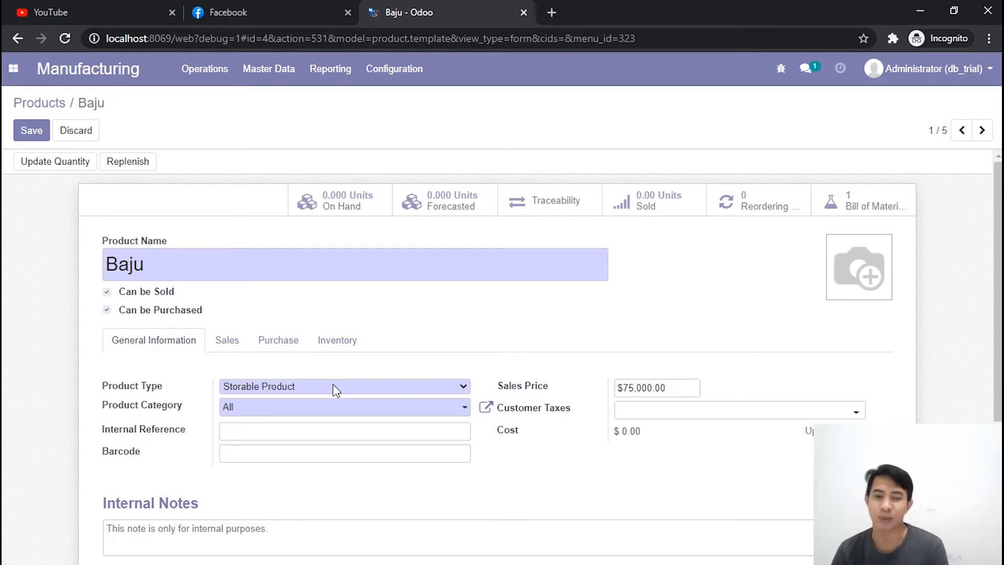
Step: Choose All as the product category of Baju
click(119, 401)
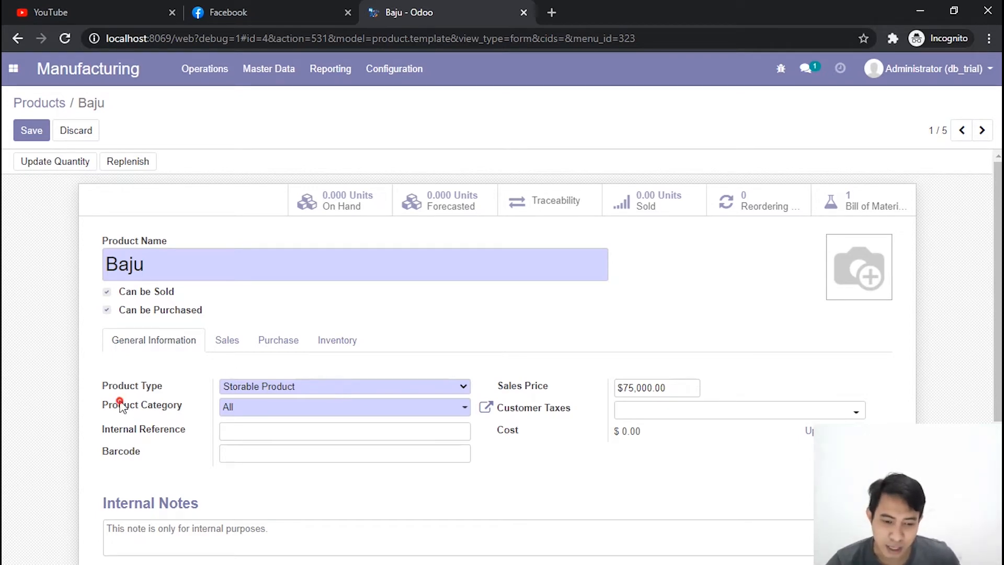
triple_click(120, 401)
click(134, 401)
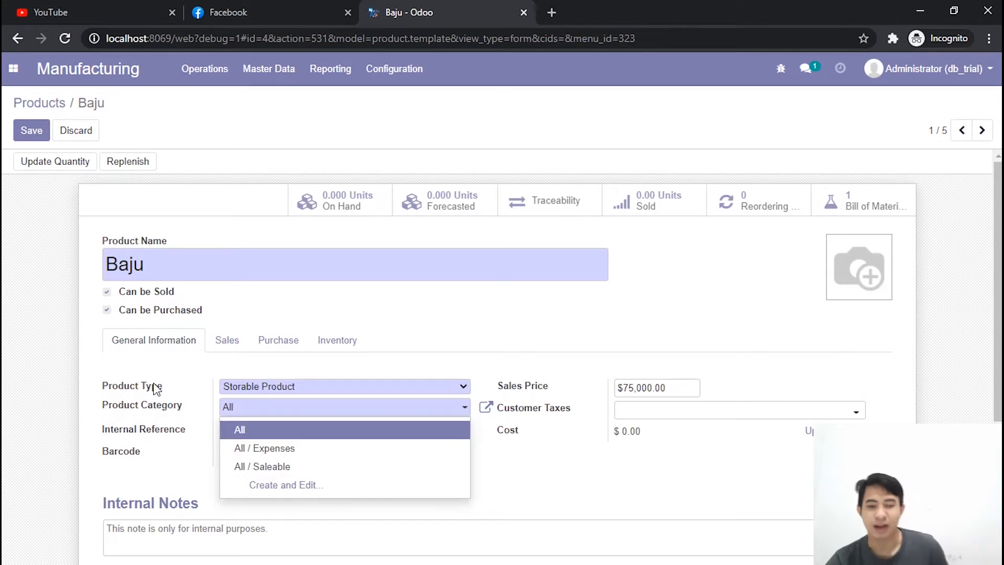
click(242, 429)
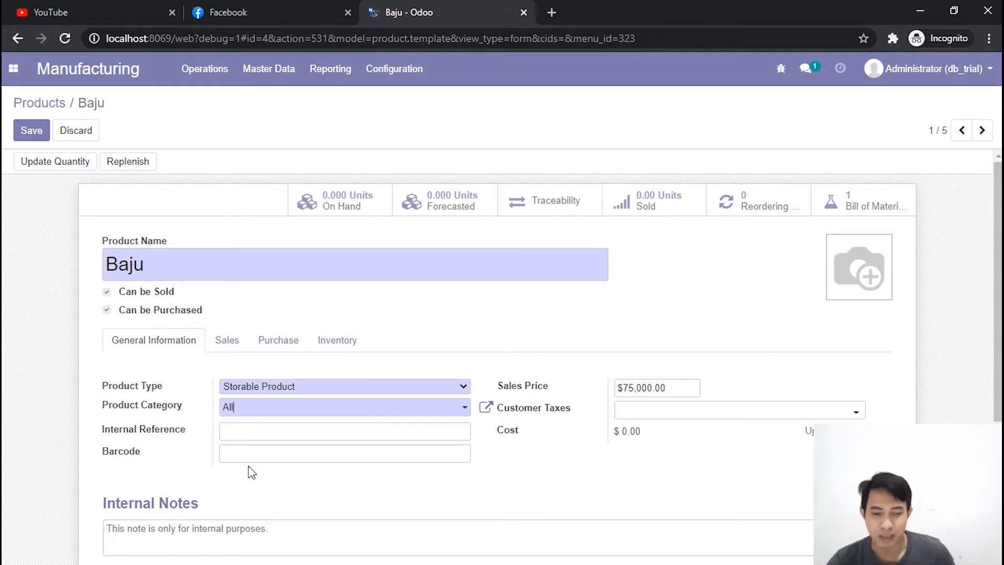
Step: Enter bfsdbkfbsd868 as Baju's barcode and review its sales price
click(234, 454)
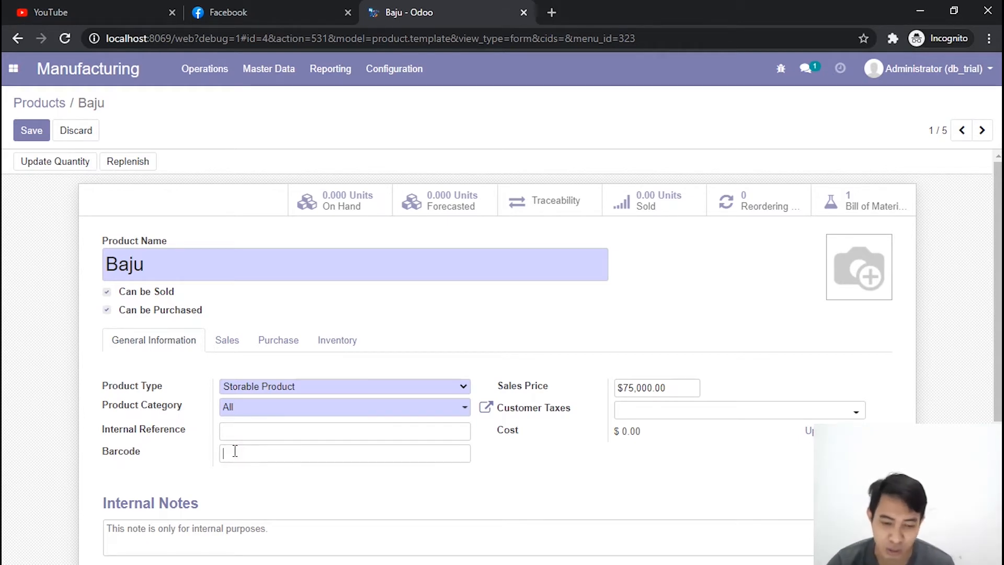
text(bfsdbkfbsd868)
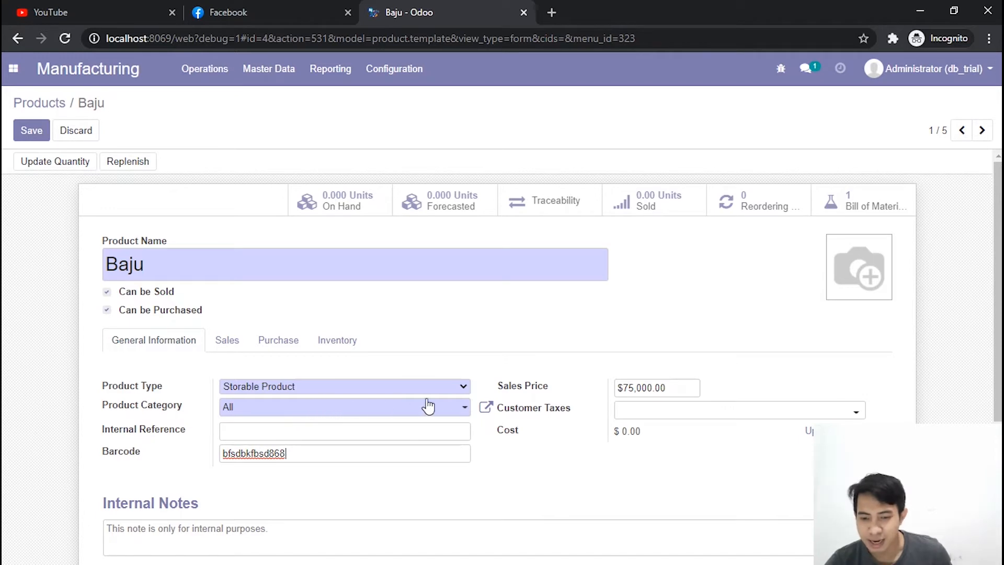
click(680, 390)
drag(661, 391, 610, 394)
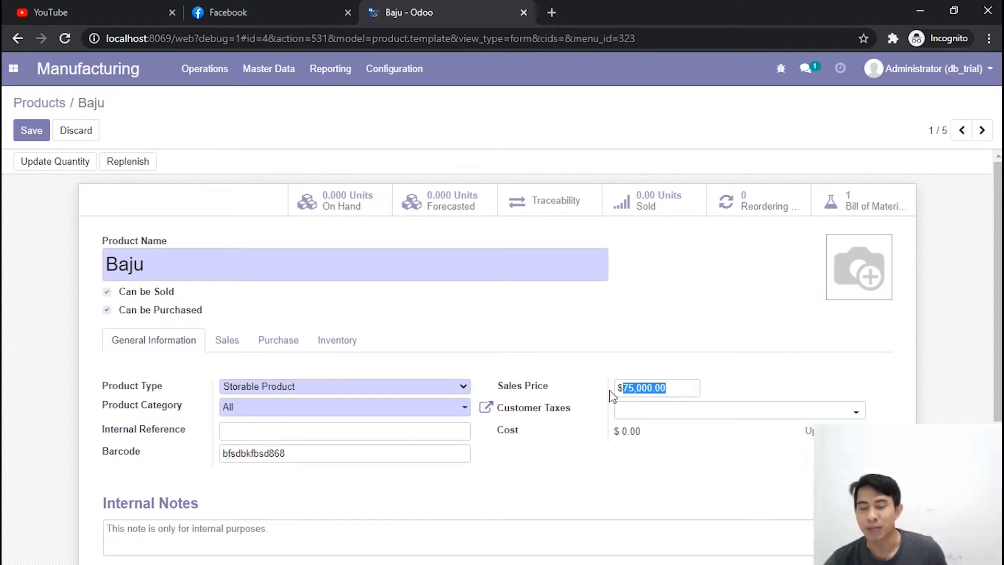
click(674, 390)
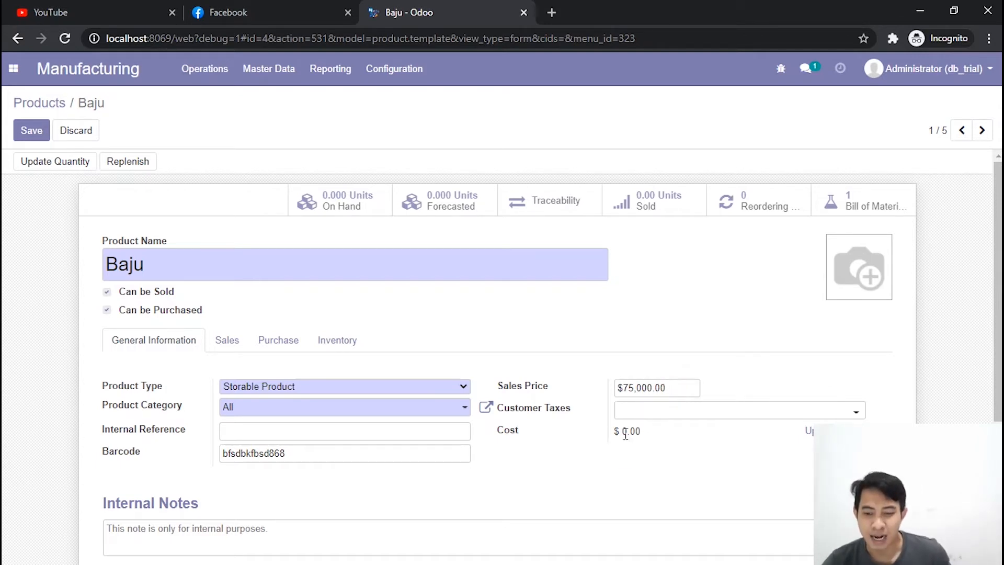
Step: Update Baju's cost to 30000 and save the product record
key(alt+s)
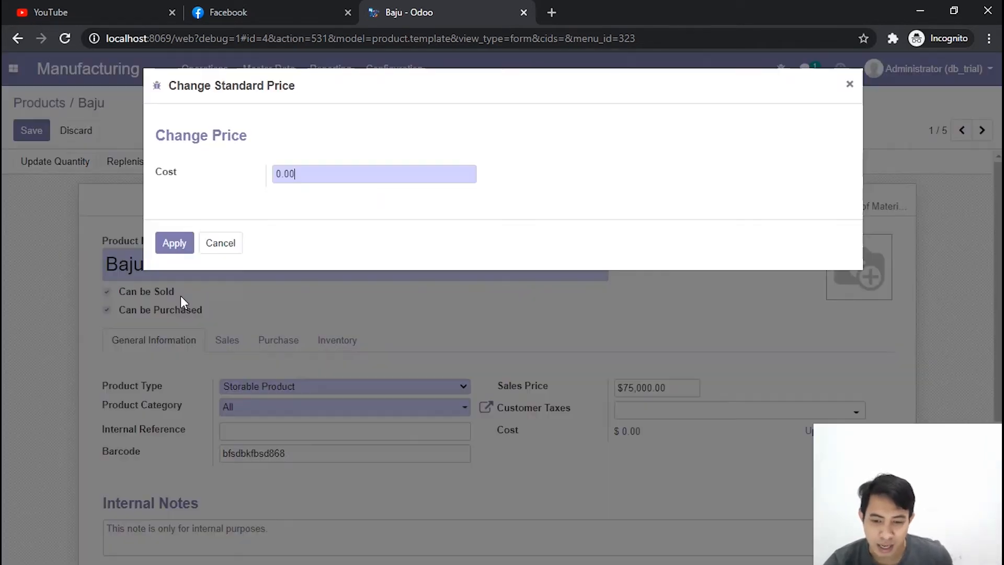
drag(312, 177, 217, 181)
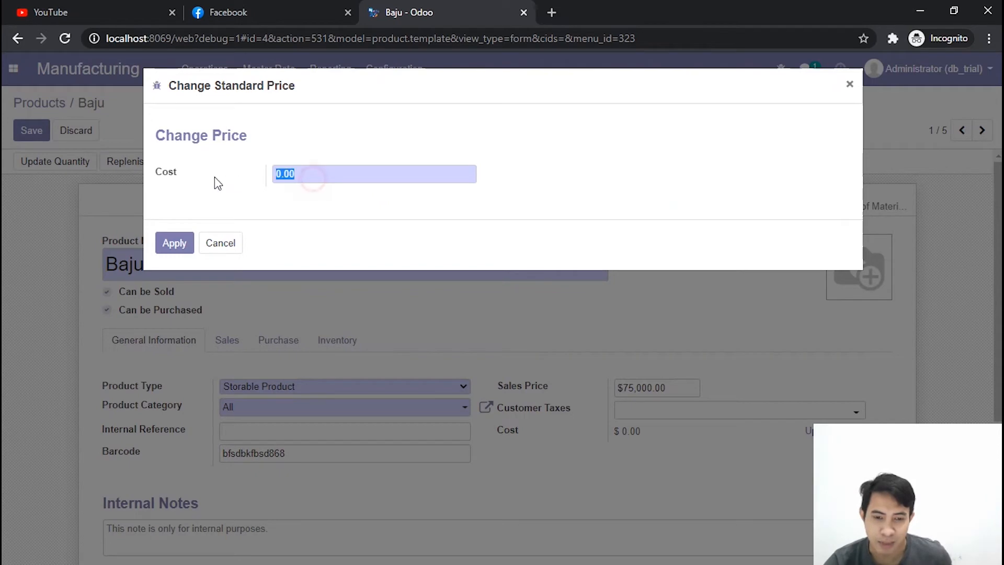
text(30000)
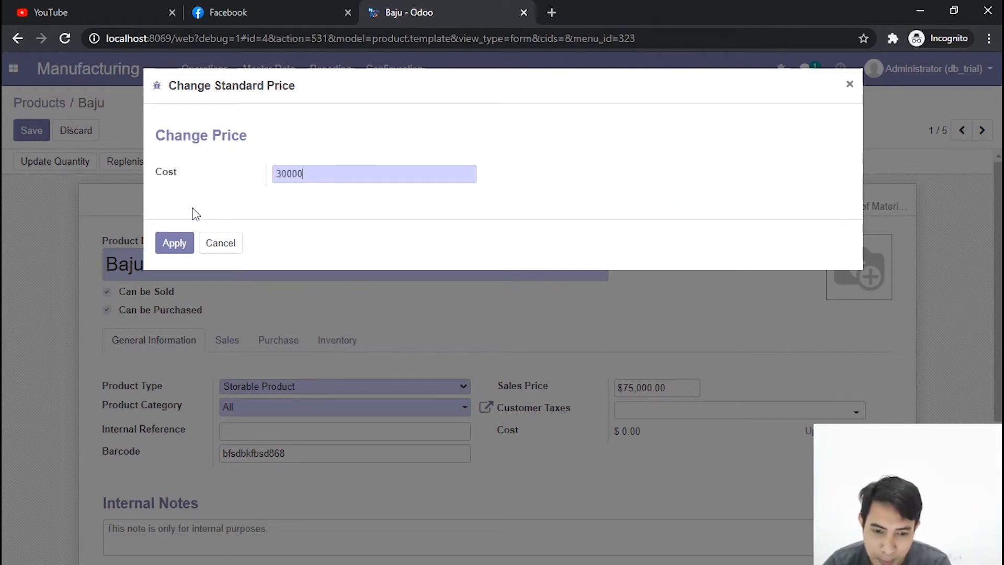
click(169, 243)
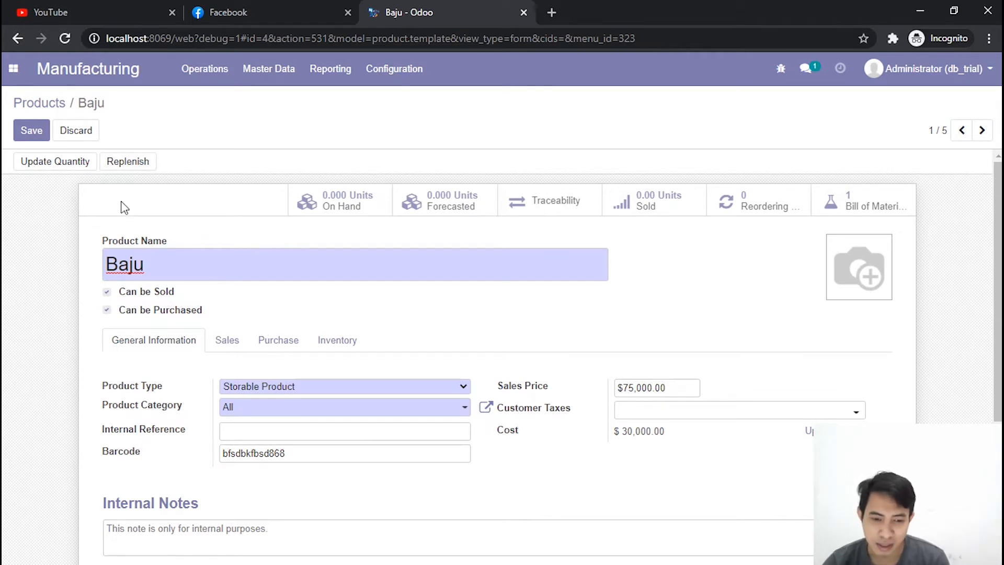
click(31, 134)
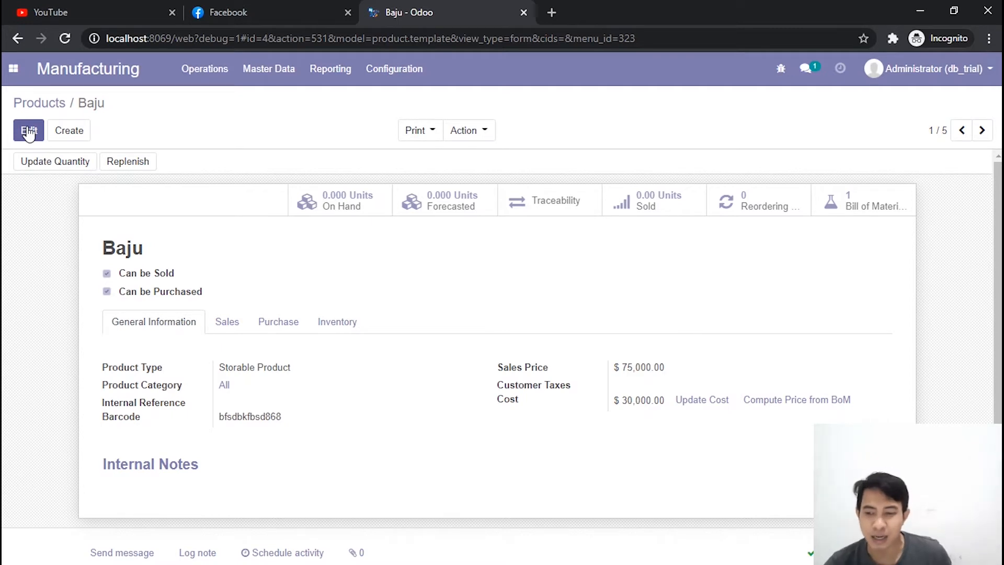
Step: Delete the existing bill of materials linked to the Baju product
click(882, 218)
click(17, 182)
click(476, 131)
click(486, 214)
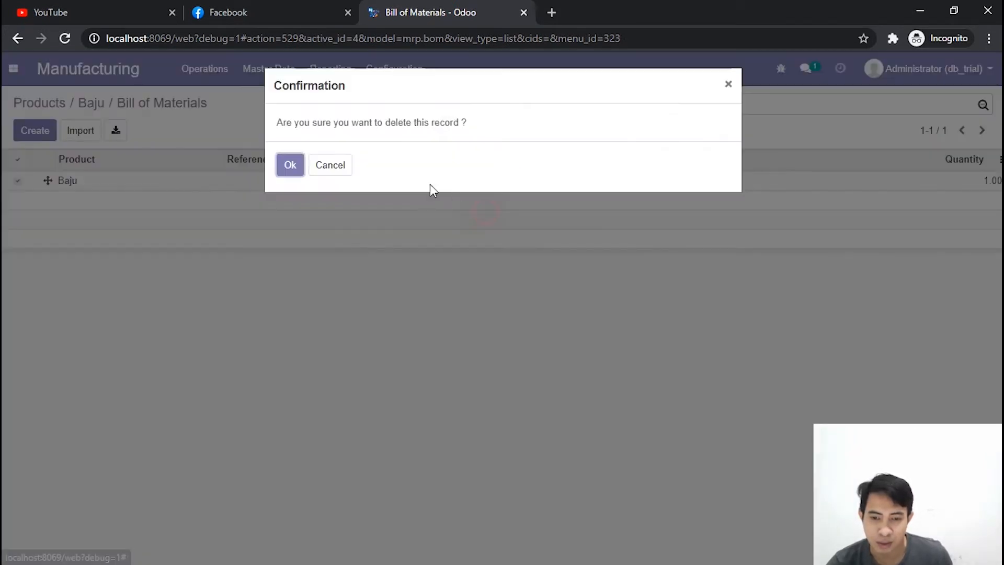
click(291, 167)
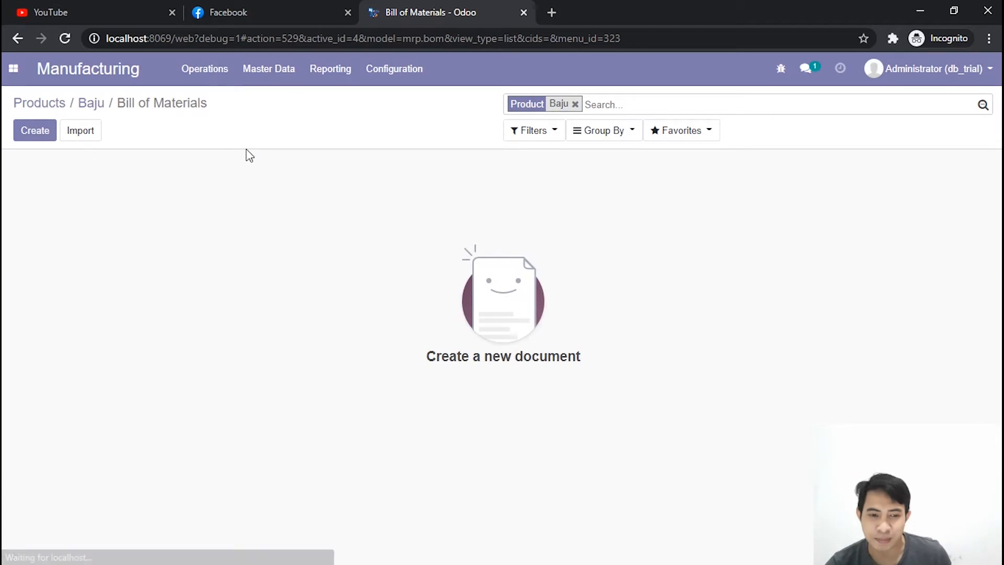
Step: Check Baju's bills of materials from its product record, and open the overall Bills of Materials list
click(84, 107)
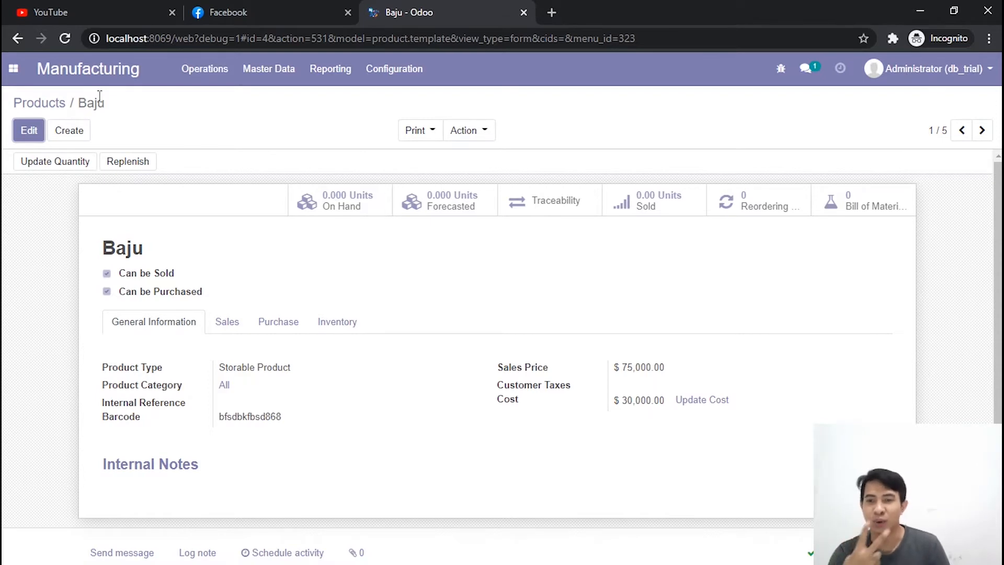
click(861, 212)
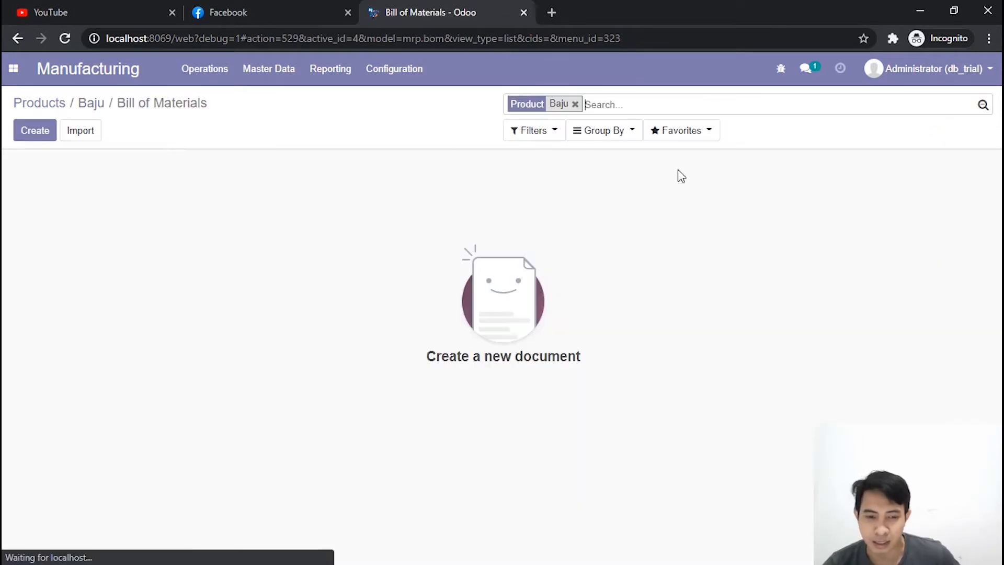
click(92, 105)
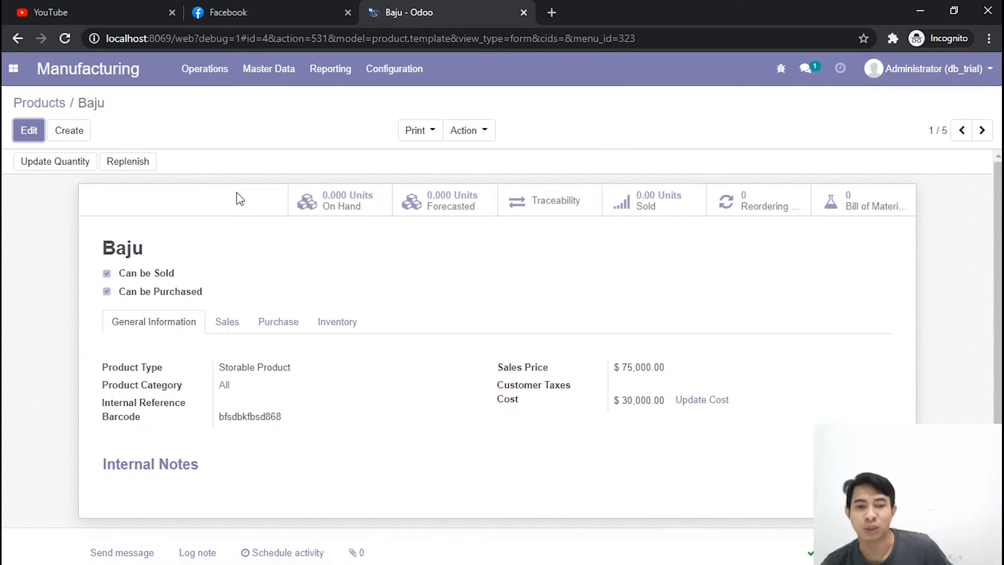
click(273, 80)
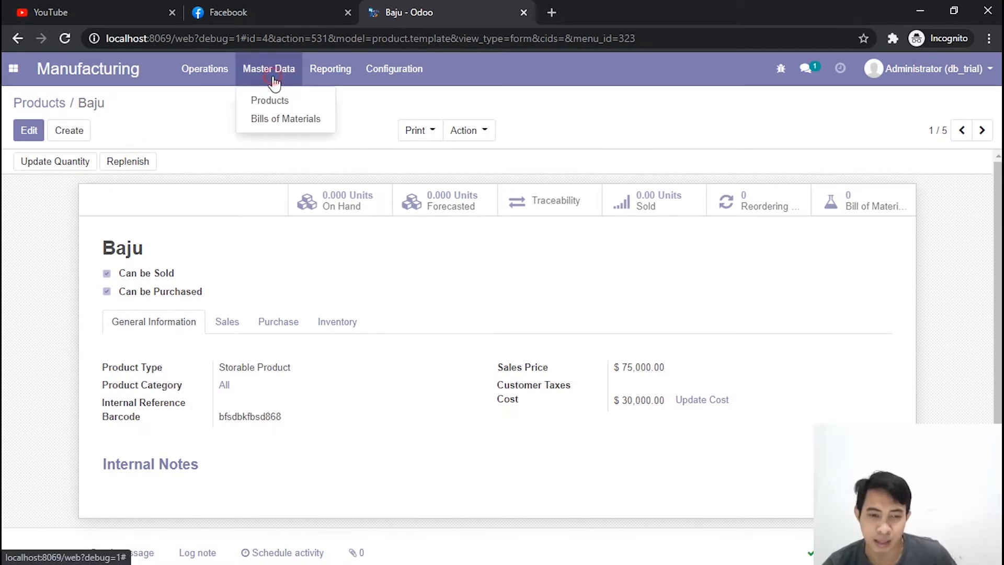
click(283, 120)
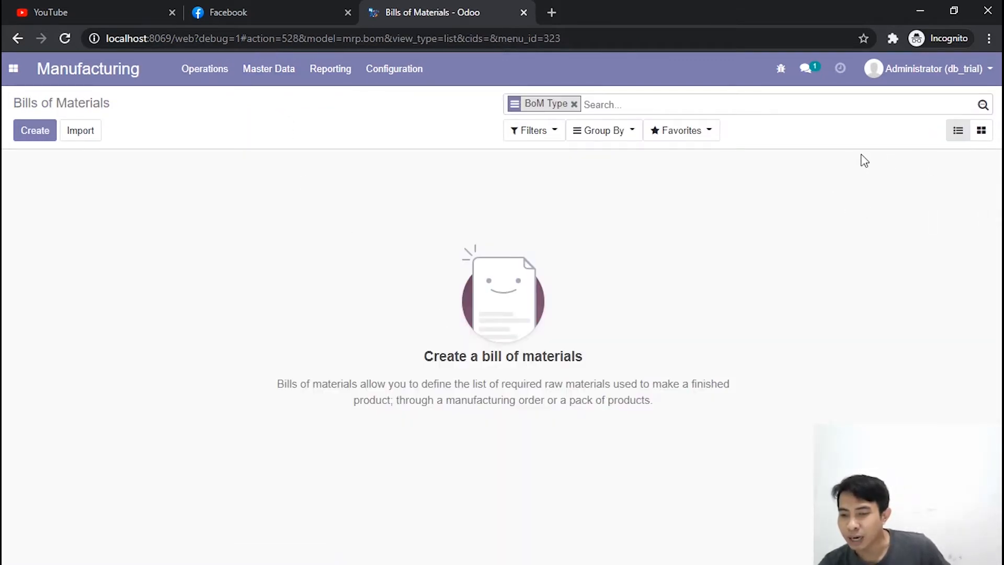
Step: Open the Baju product's bills of materials from its product record and start a new one
click(270, 73)
click(300, 253)
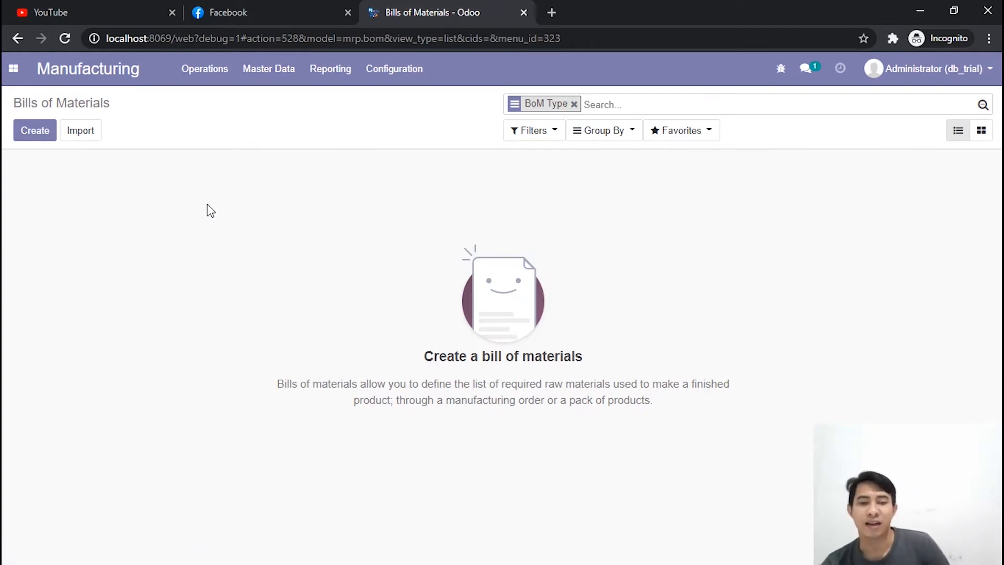
click(216, 73)
click(269, 73)
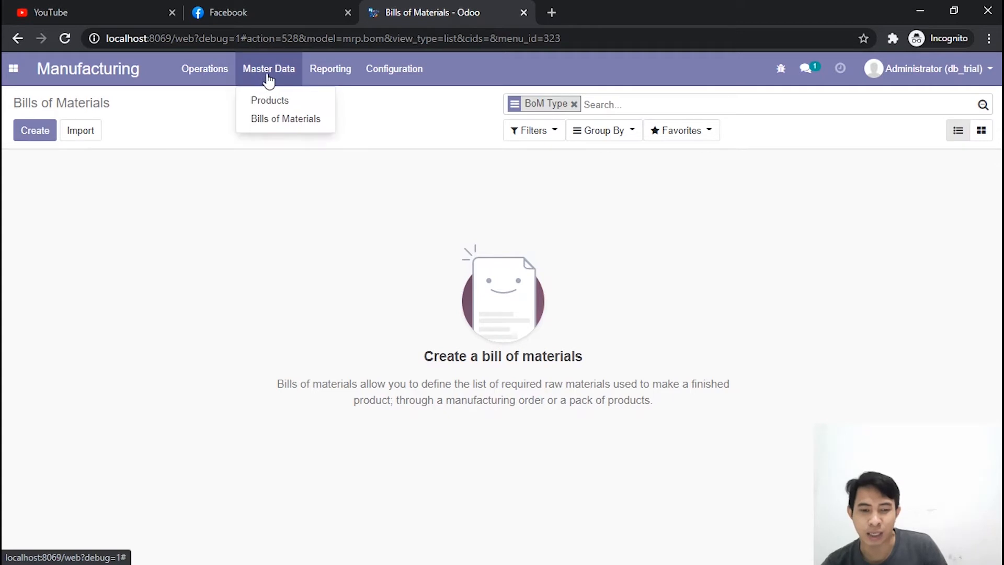
click(267, 99)
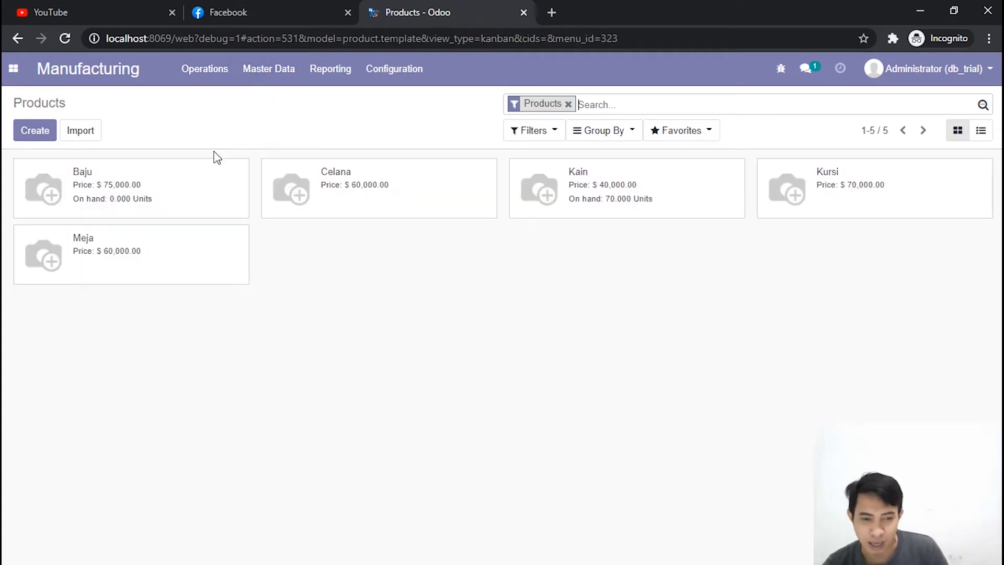
click(167, 205)
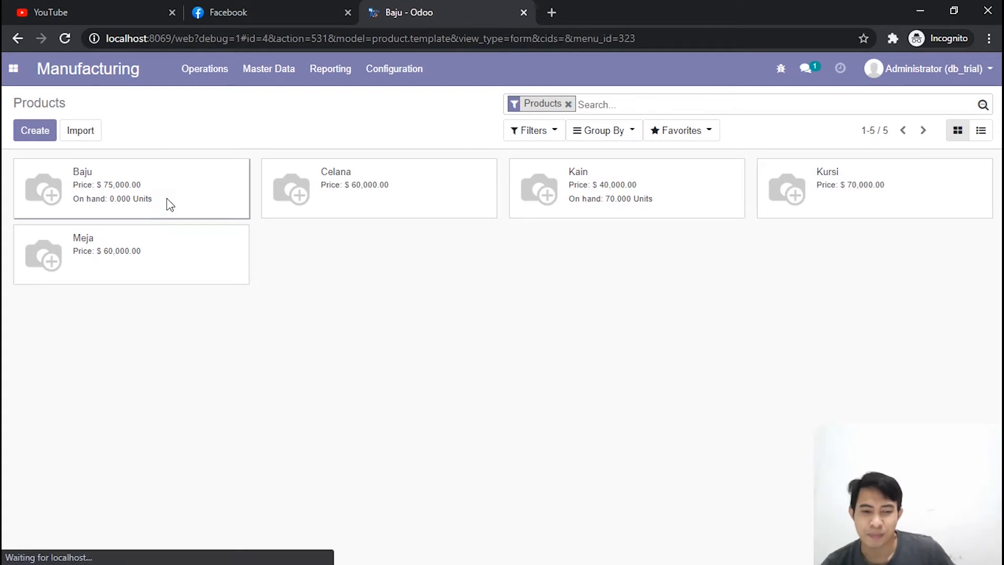
click(839, 201)
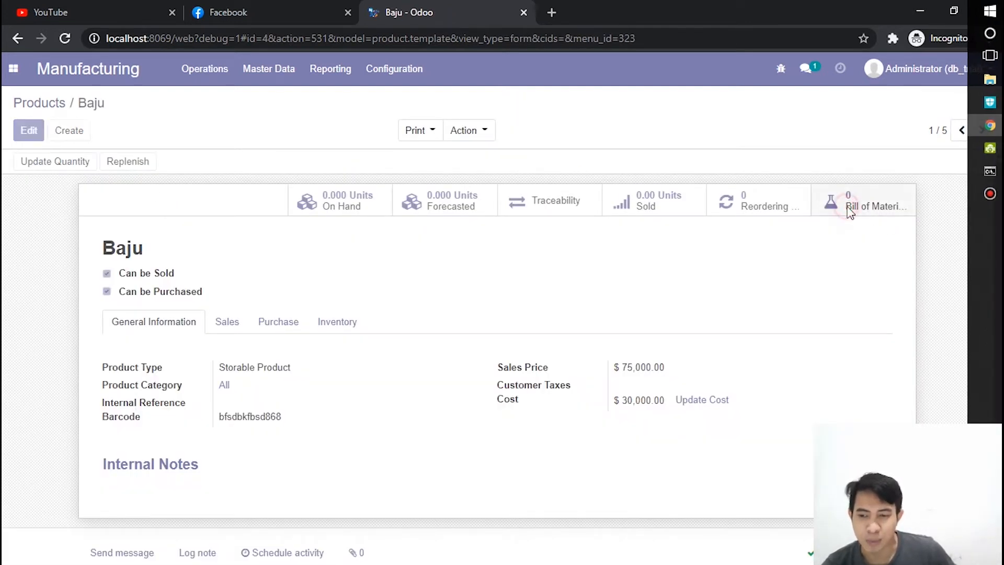
click(39, 137)
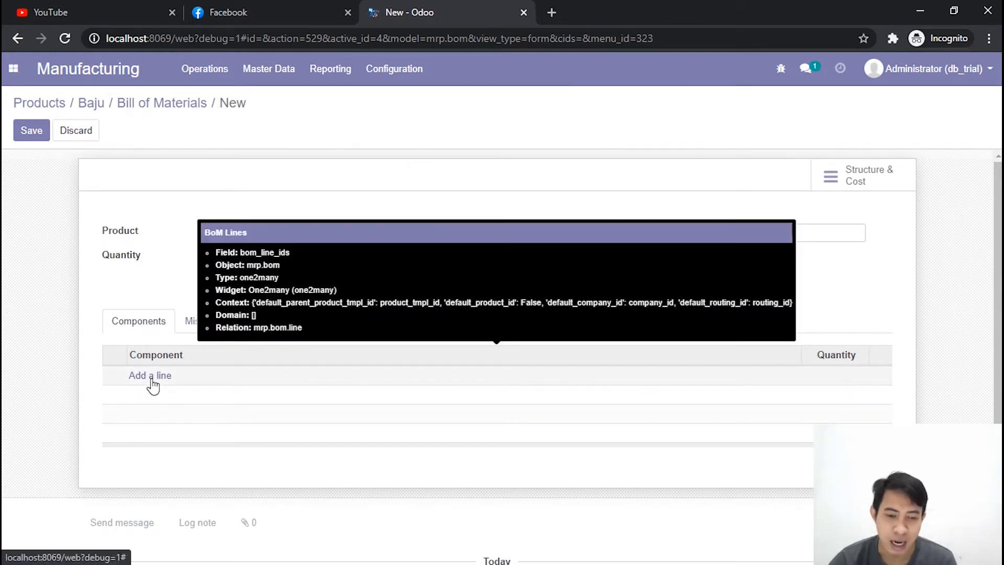
Step: Add Kain as a component with quantity 3 to Baju's bill of materials and save it
click(150, 376)
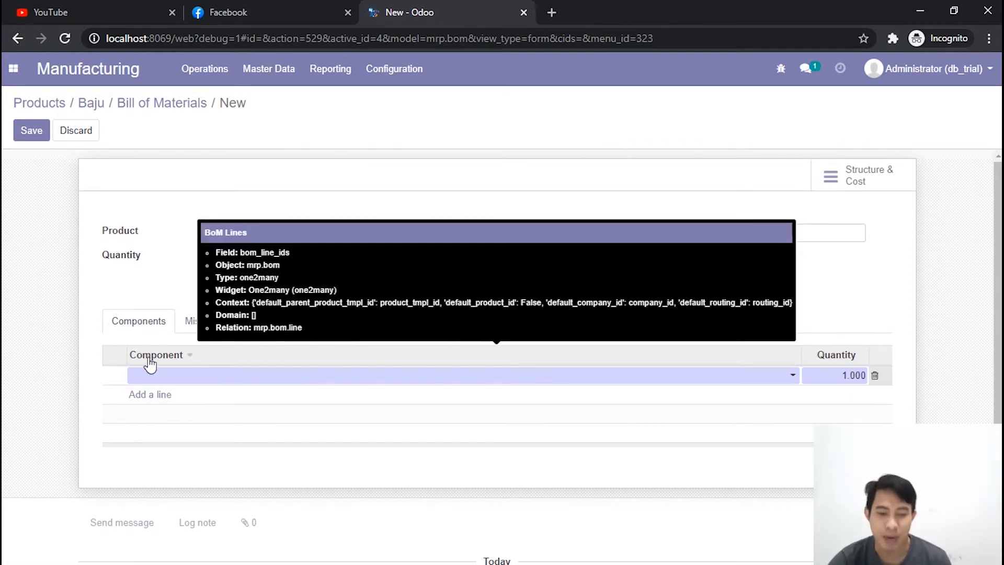
click(160, 380)
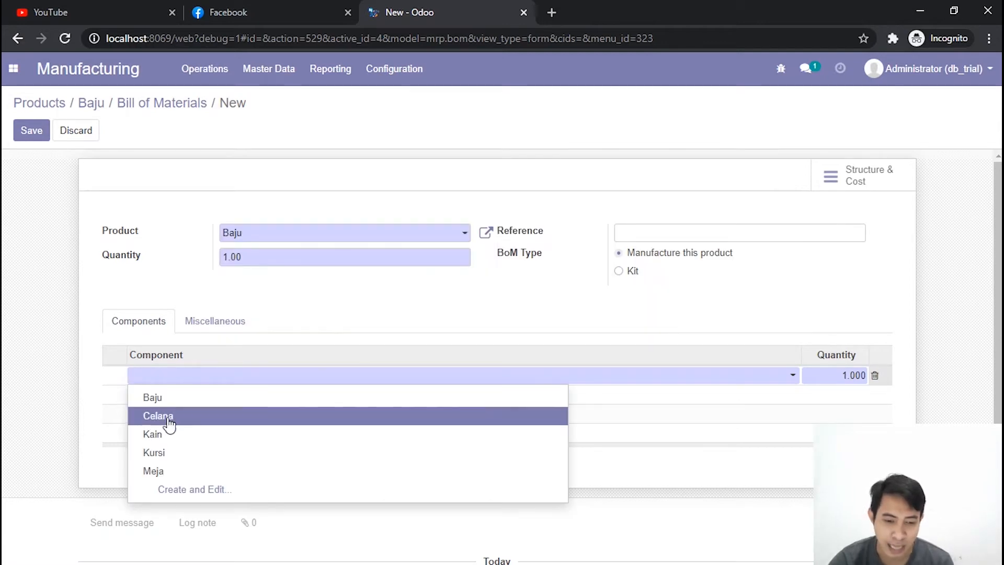
click(172, 436)
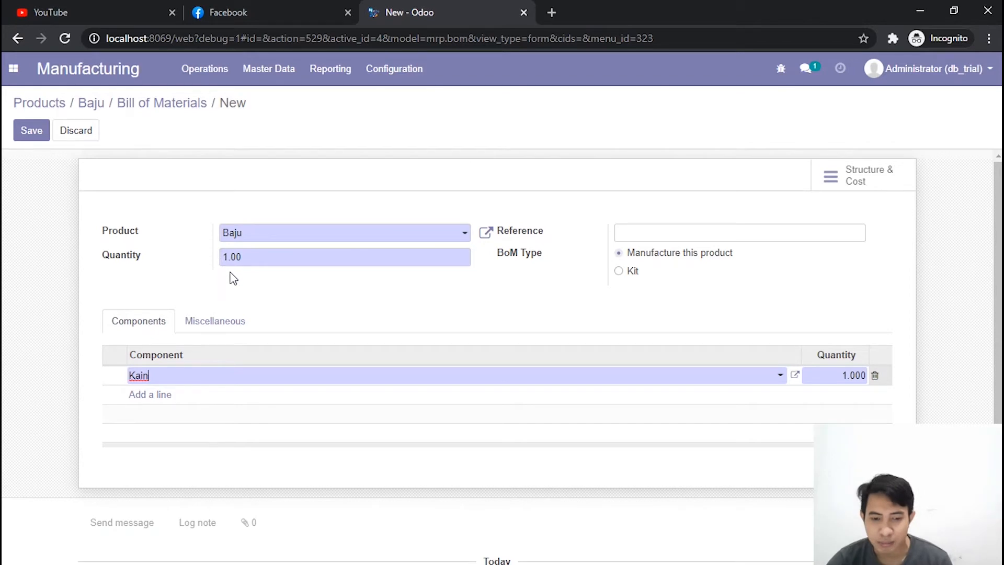
click(847, 381)
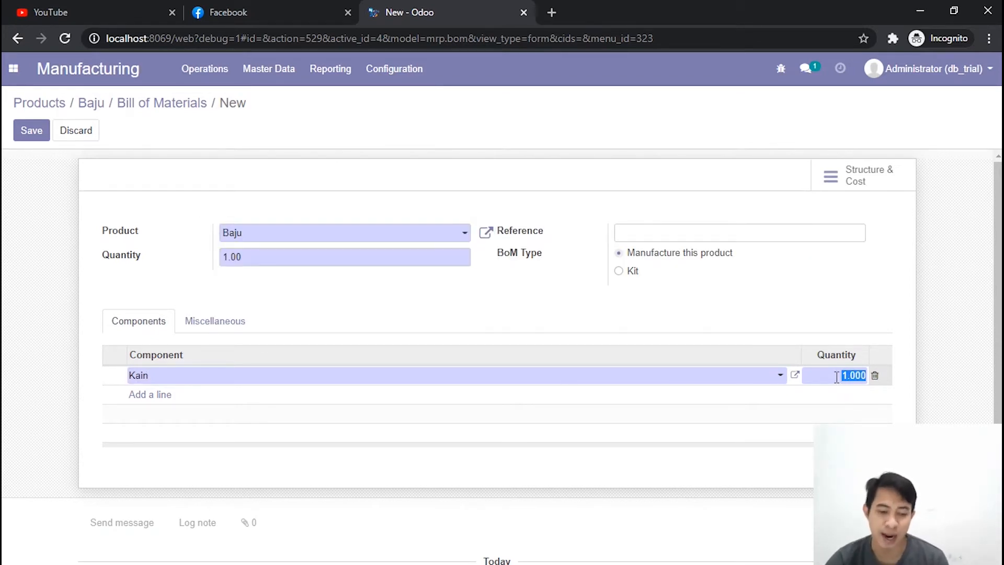
text(3)
click(724, 312)
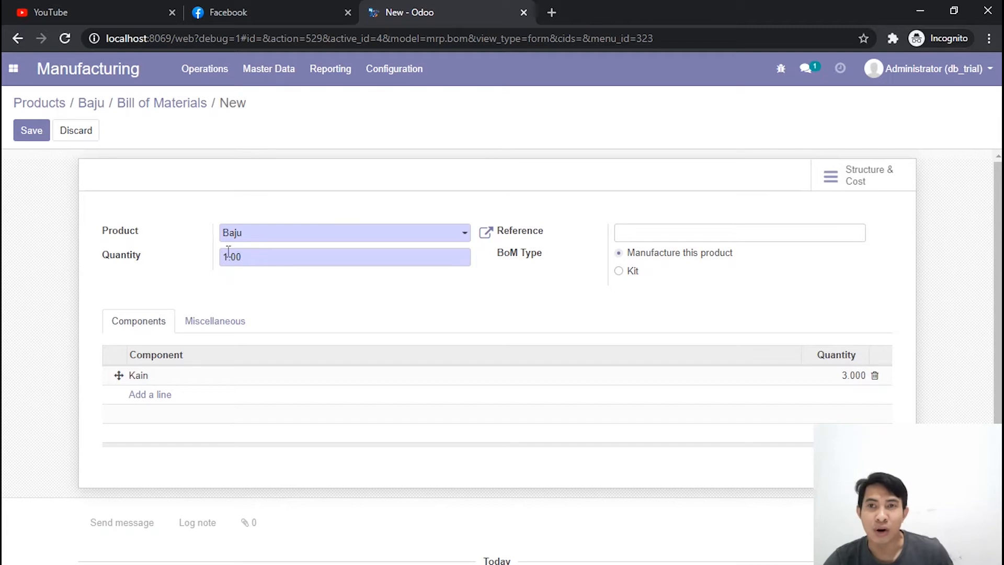
click(33, 131)
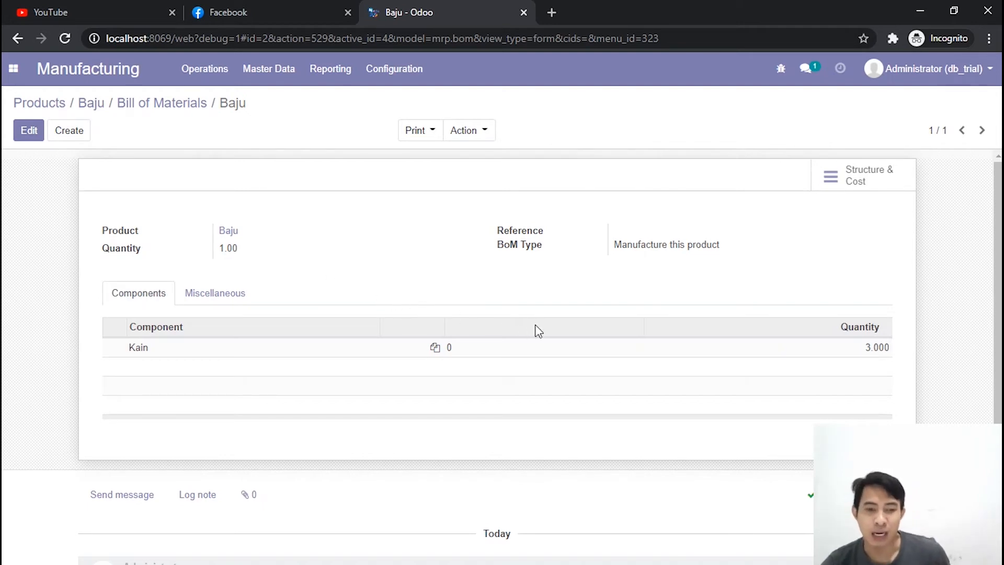
Step: Create a new manufacturing order and choose Baju as the product to manufacture
click(208, 78)
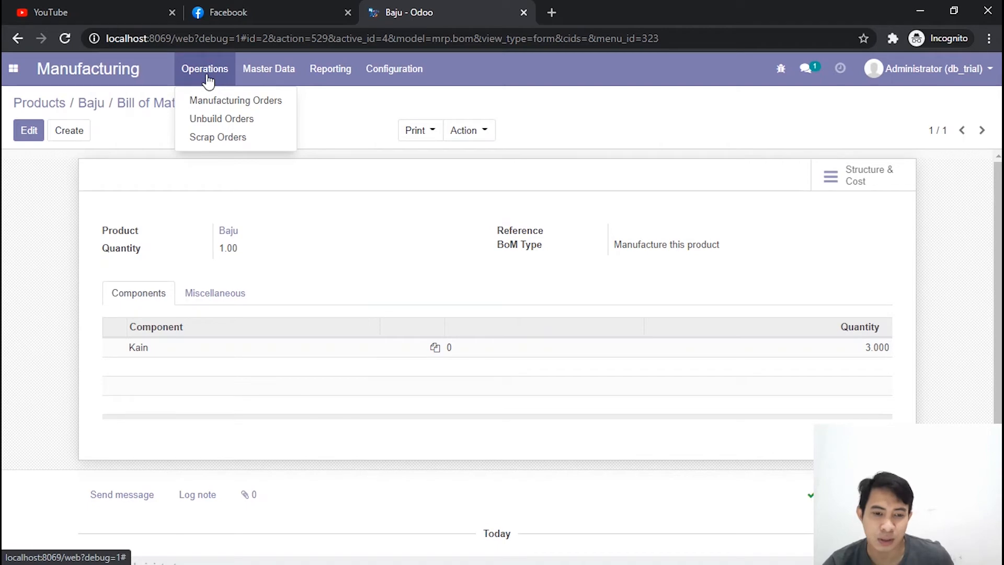
click(223, 104)
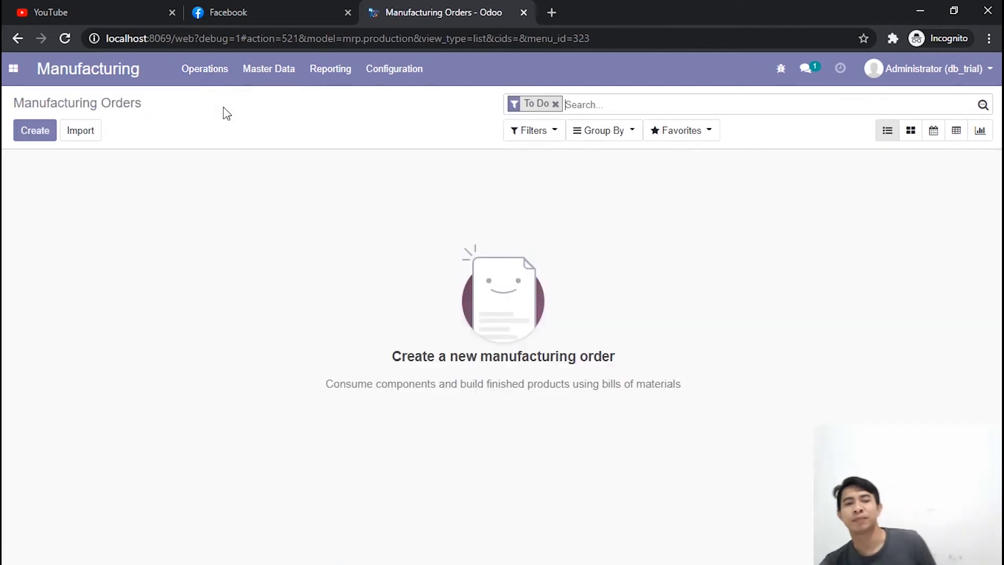
click(31, 136)
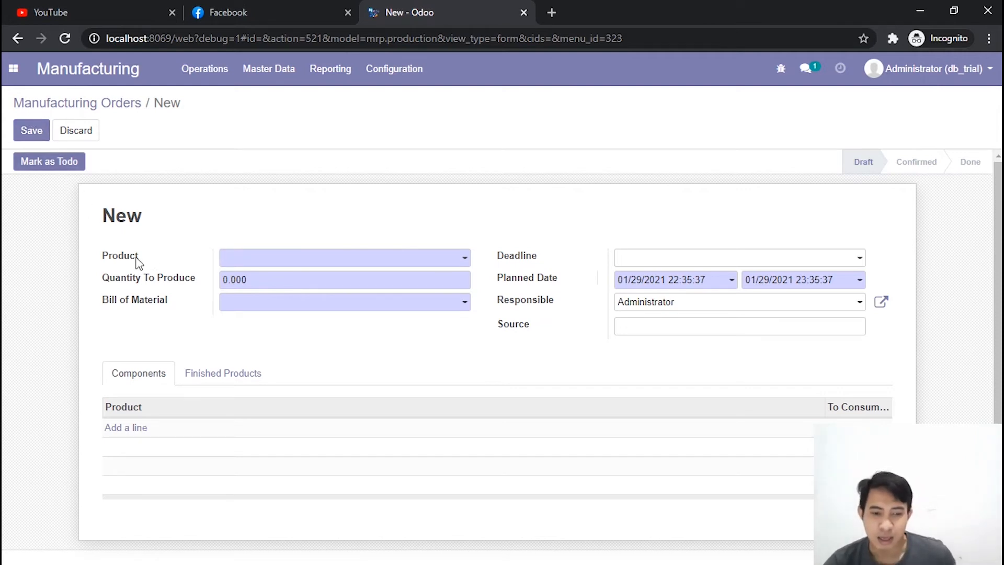
click(107, 257)
double_click(107, 256)
click(152, 251)
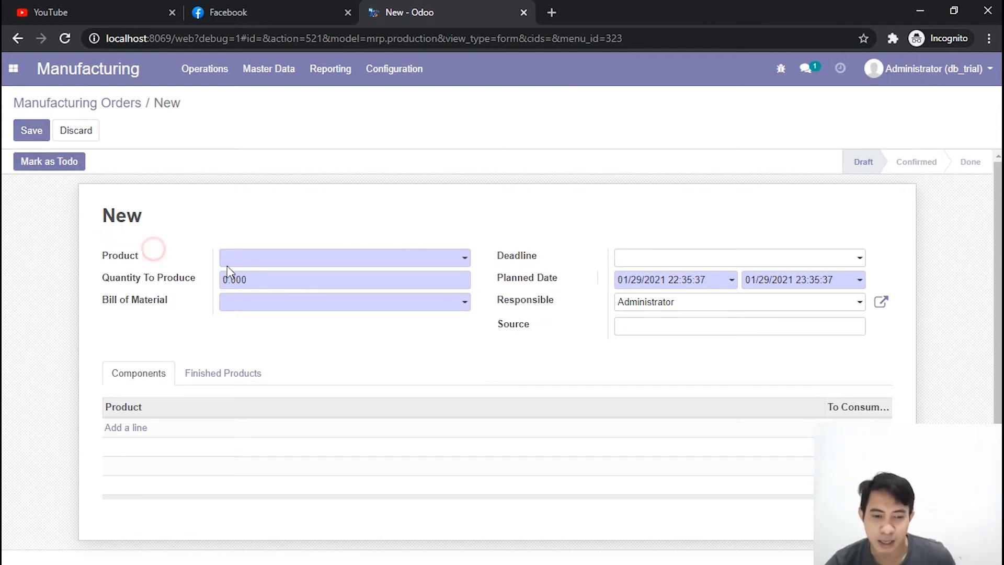
click(254, 259)
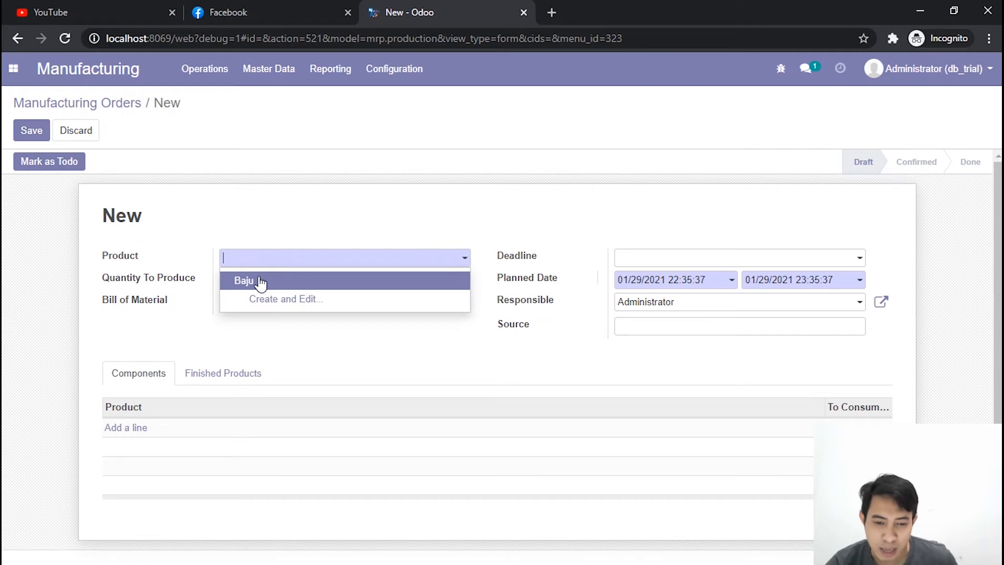
click(258, 281)
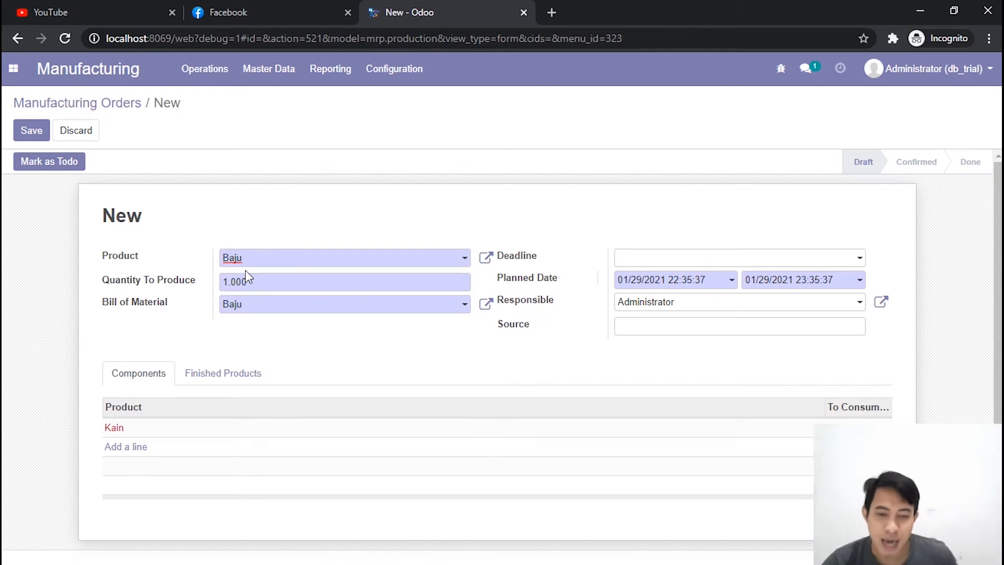
click(258, 262)
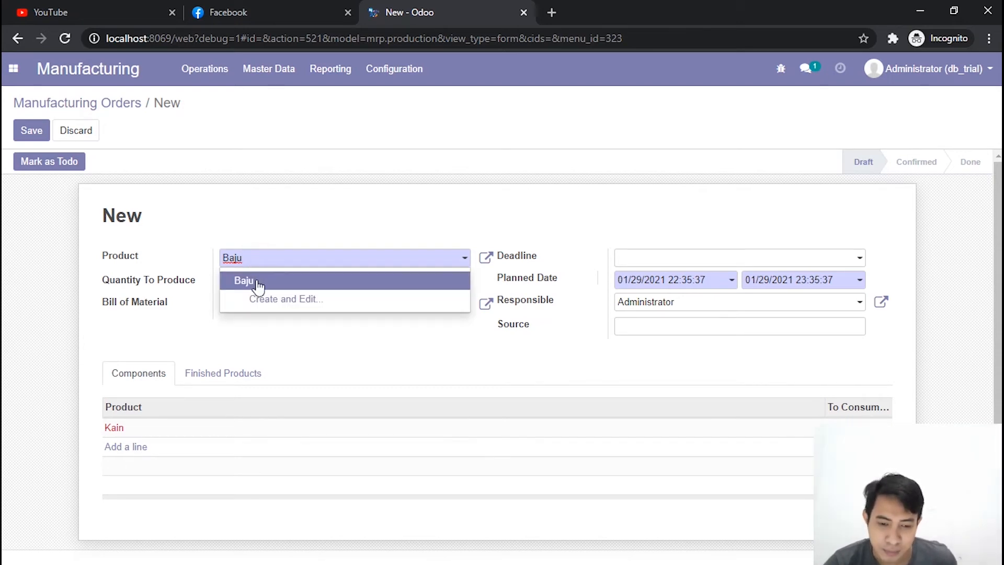
click(258, 281)
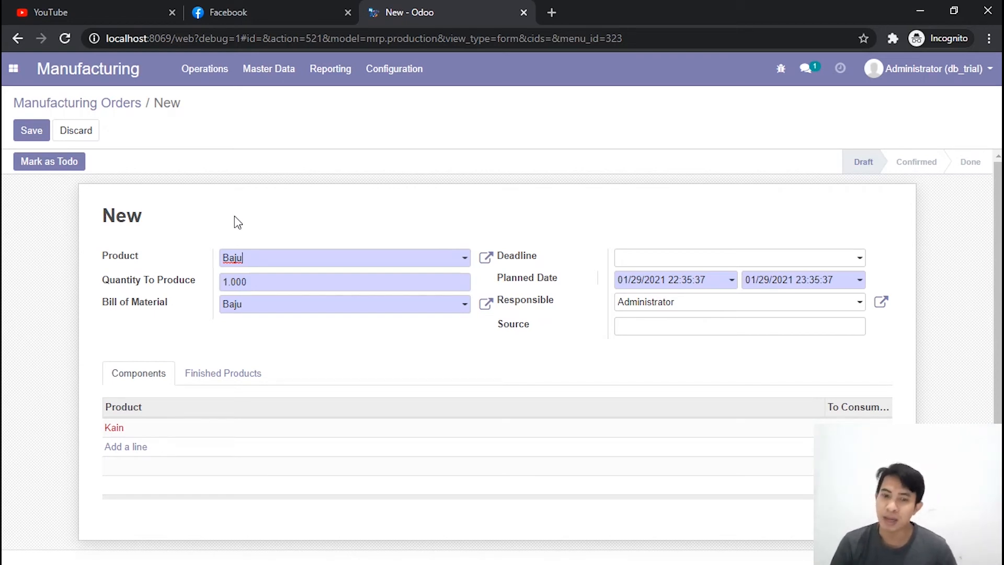
click(309, 261)
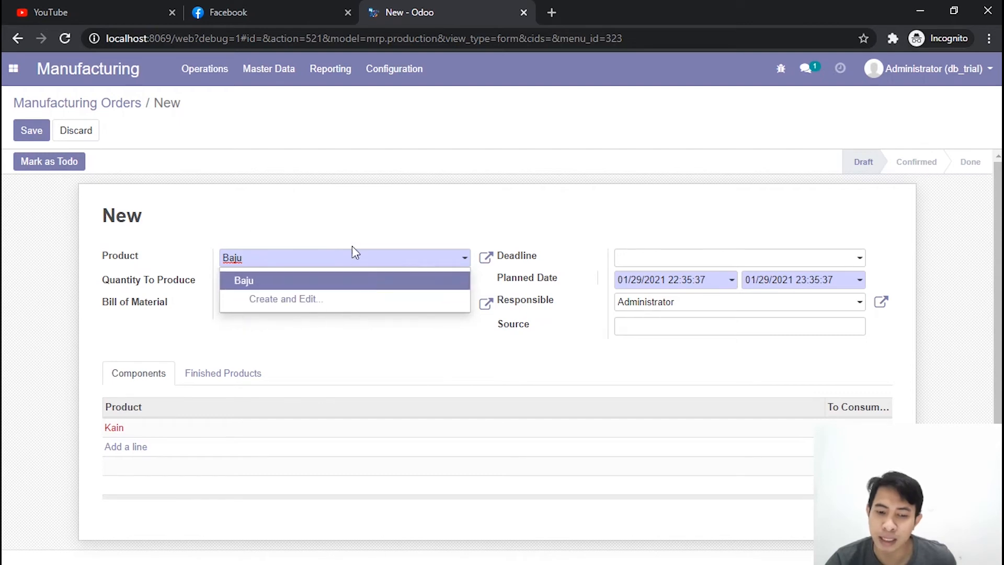
click(274, 289)
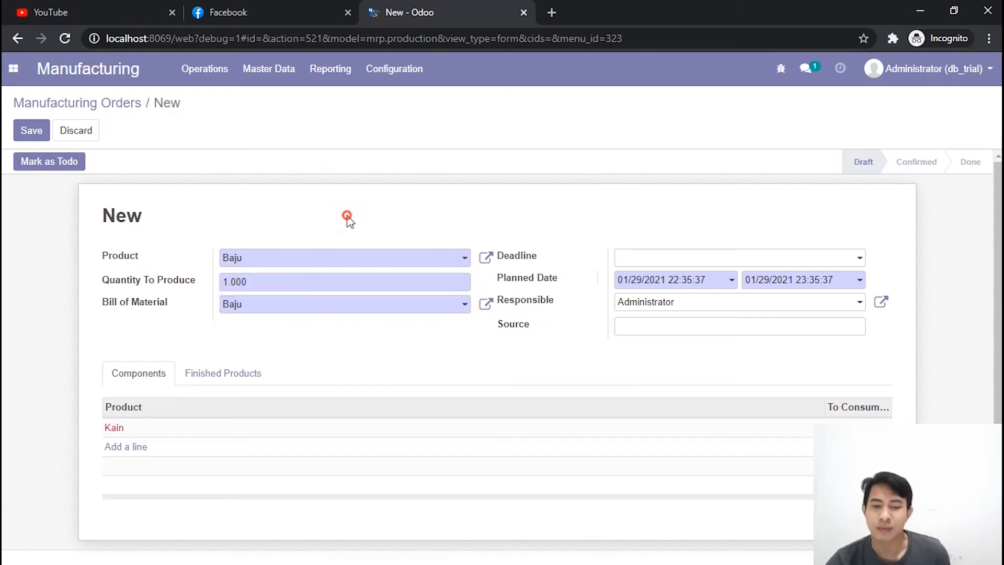
click(257, 262)
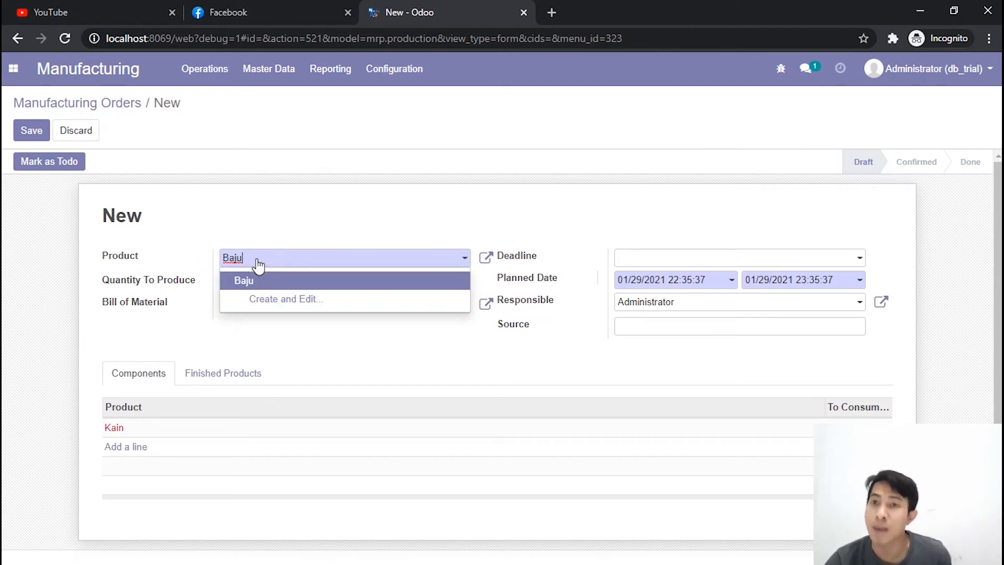
click(290, 216)
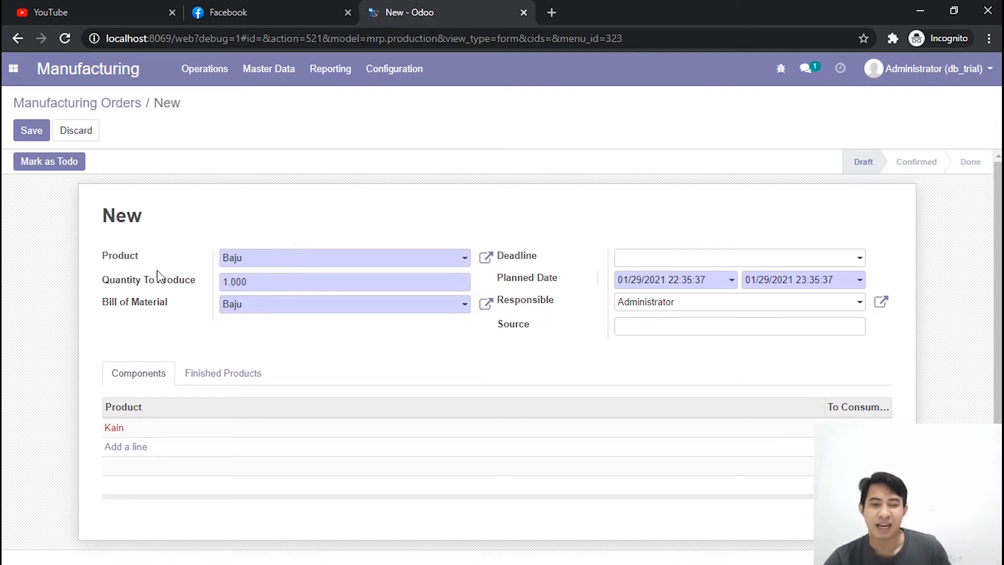
Step: Set the quantity to produce to 6 and save the Baju manufacturing order
drag(102, 285, 193, 287)
click(193, 288)
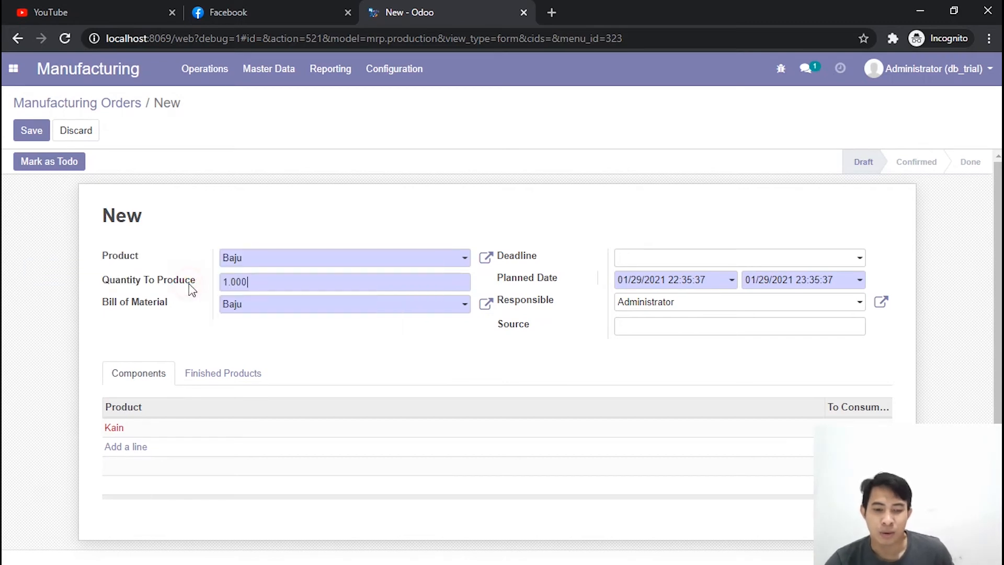
double_click(263, 285)
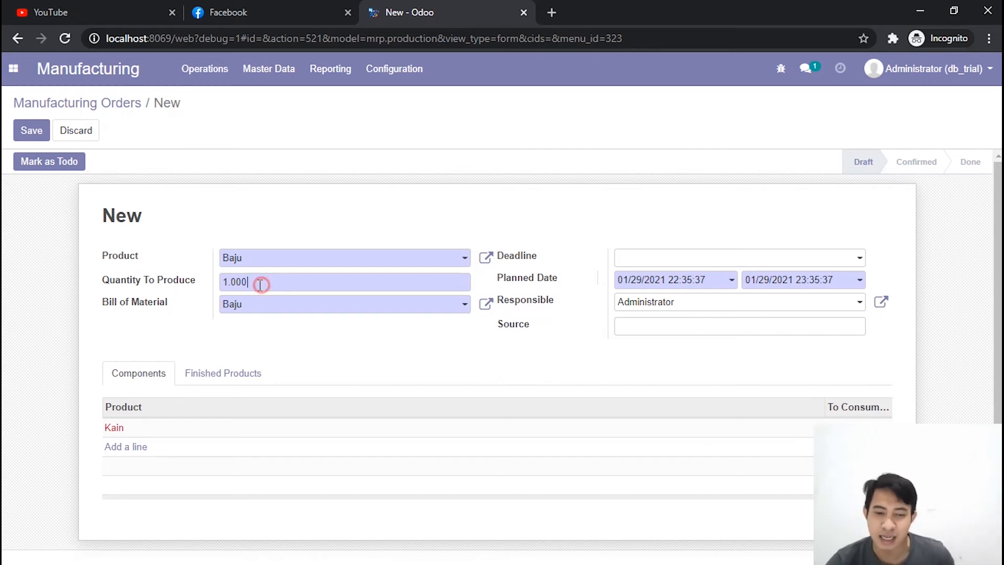
mouse_move(177, 290)
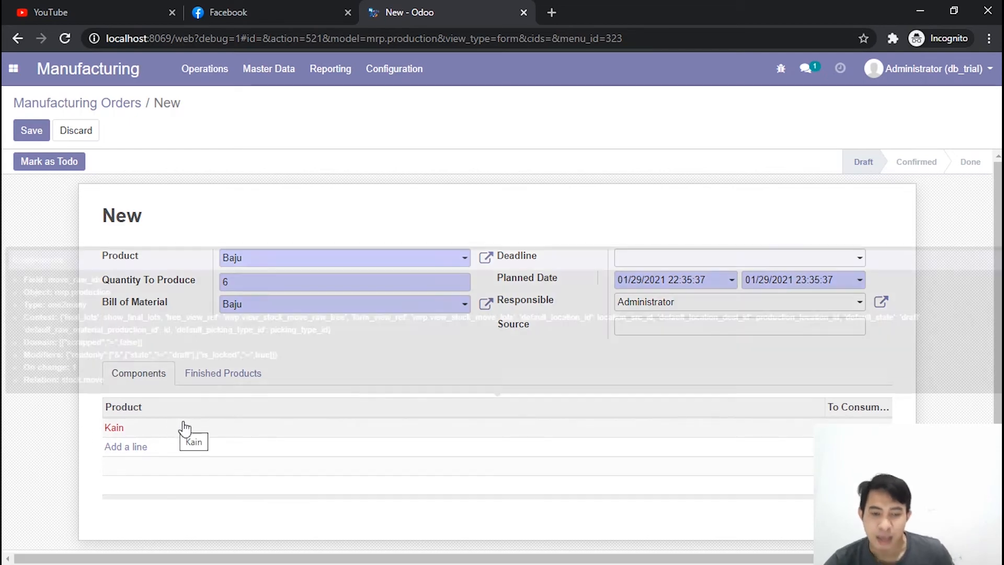
click(25, 137)
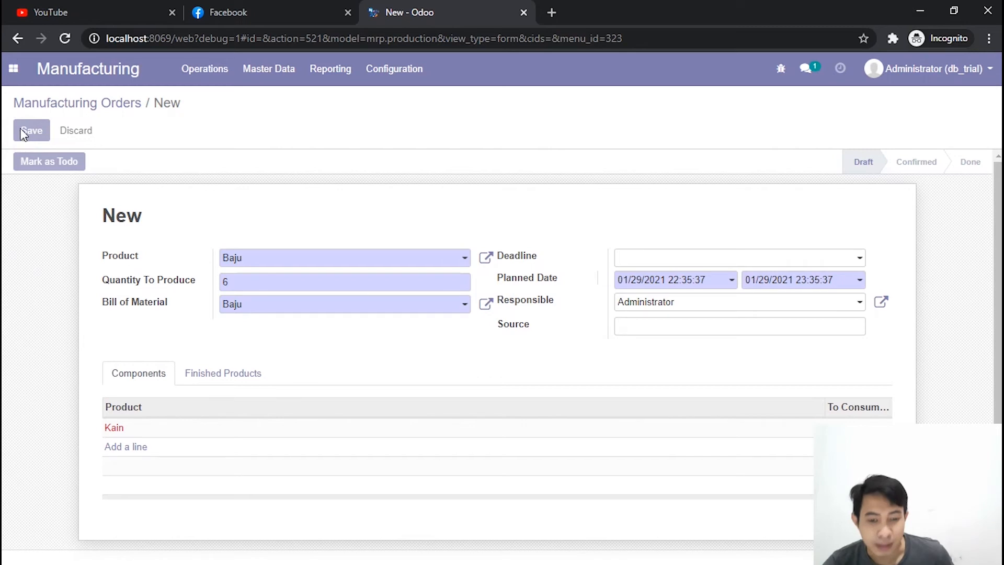
Step: Mark the Baju manufacturing order as to do and check the availability of its components
double_click(223, 277)
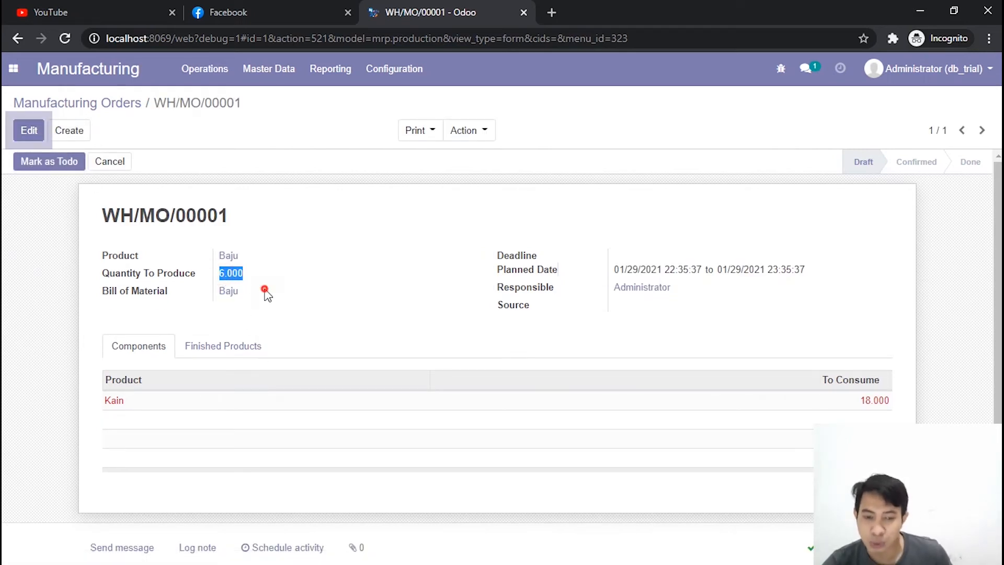
click(265, 291)
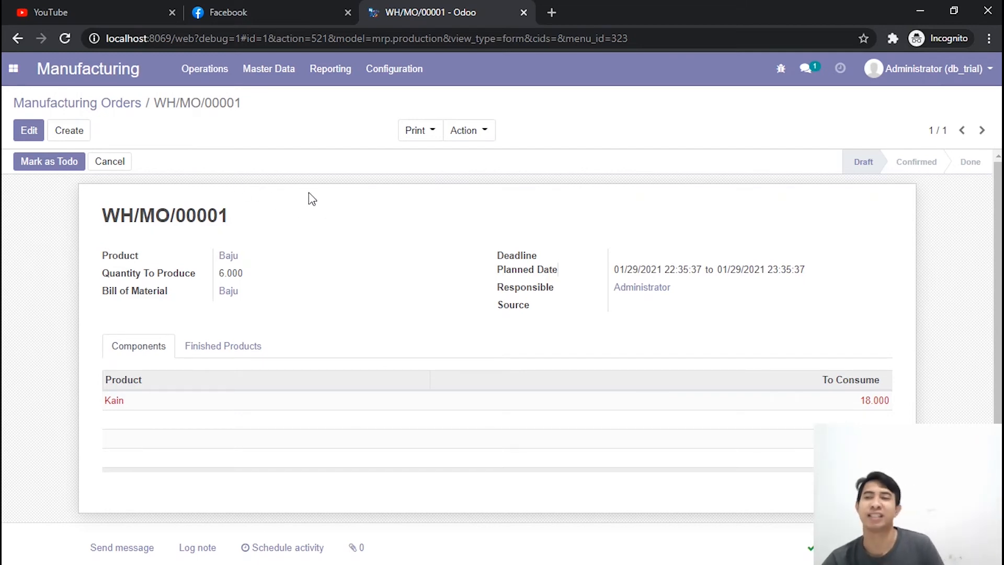
click(29, 166)
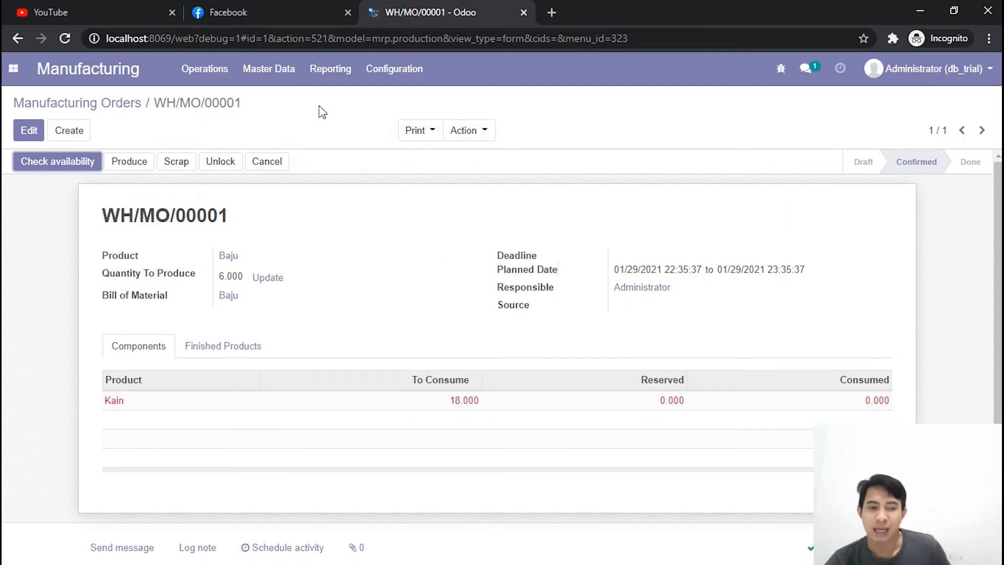
click(46, 168)
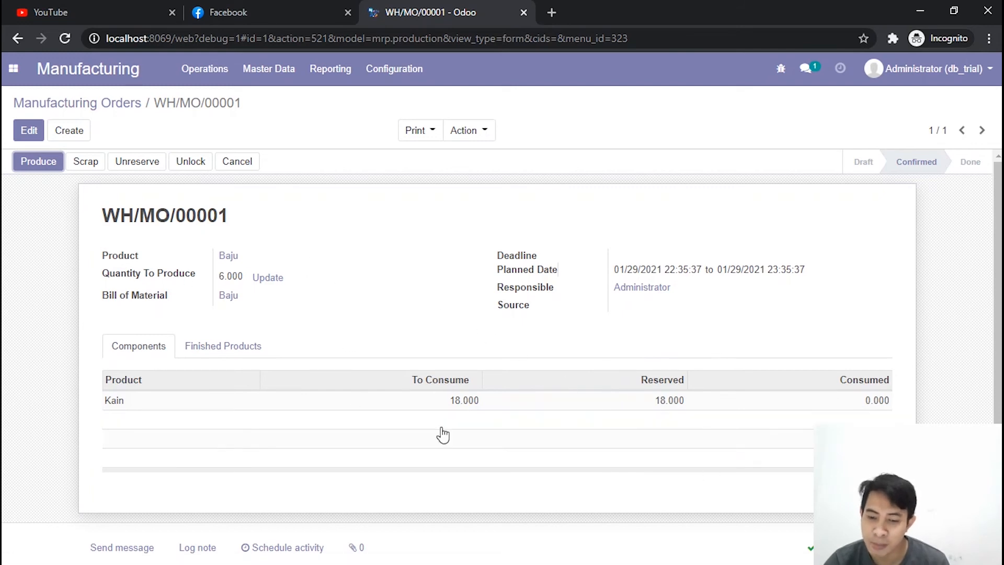
Step: Review the order's reserved components and its production quantity and consumption details, closing the Produce dialog without saving
mouse_move(513, 444)
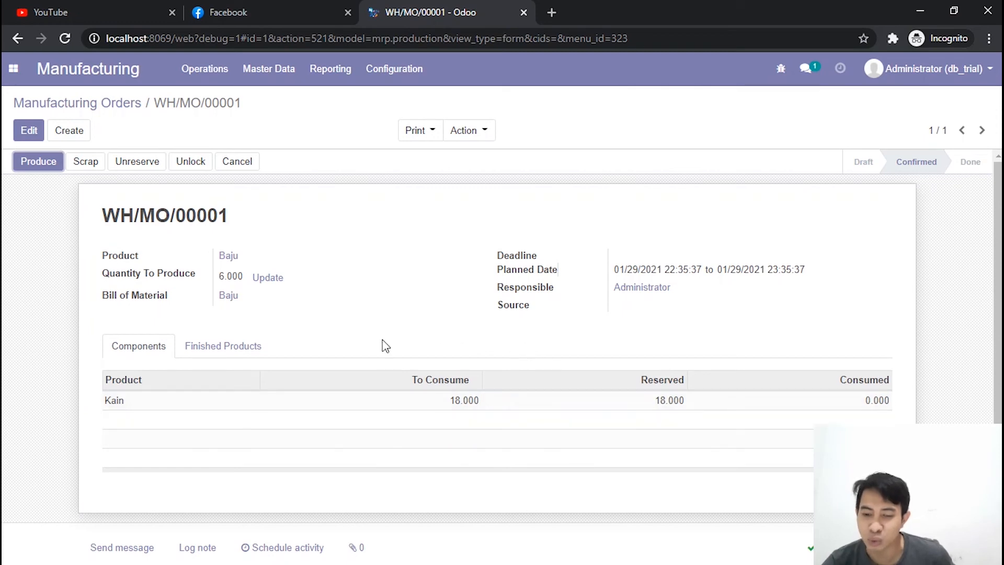
click(30, 163)
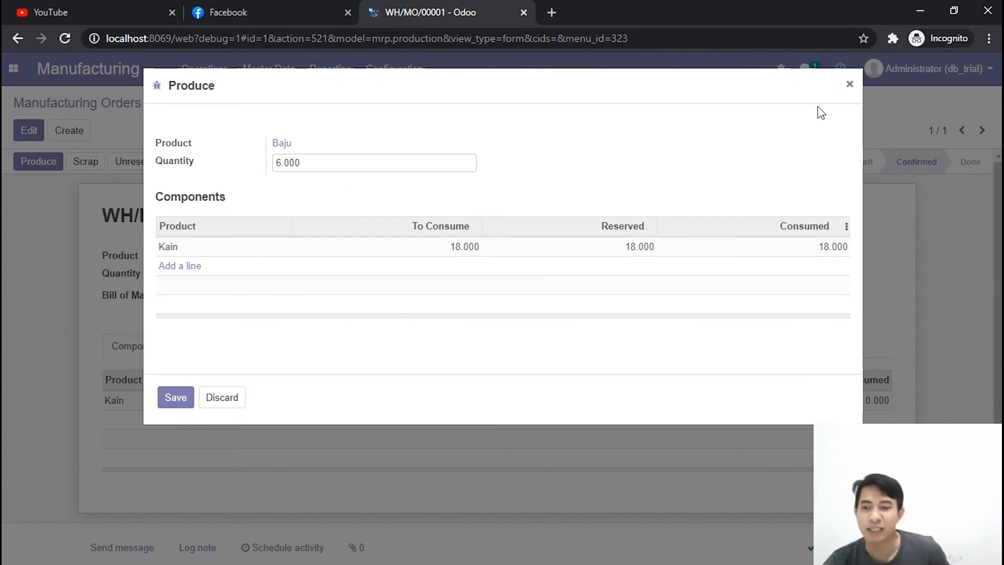
click(849, 85)
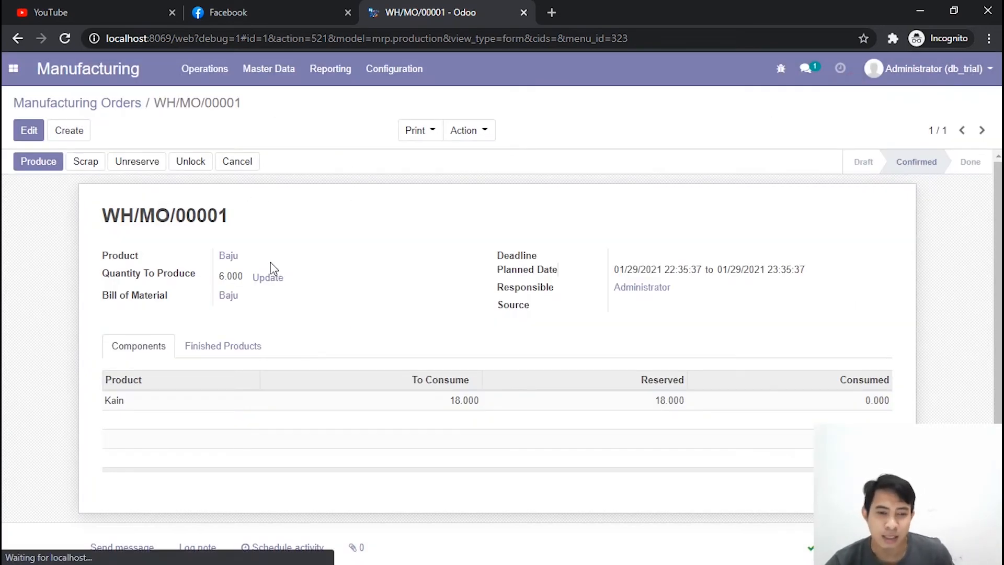
Step: Open the Baju product record in a separate browser tab, check its on-hand and forecasted stock, and return to the manufacturing order
click(230, 256)
click(258, 268)
click(598, 6)
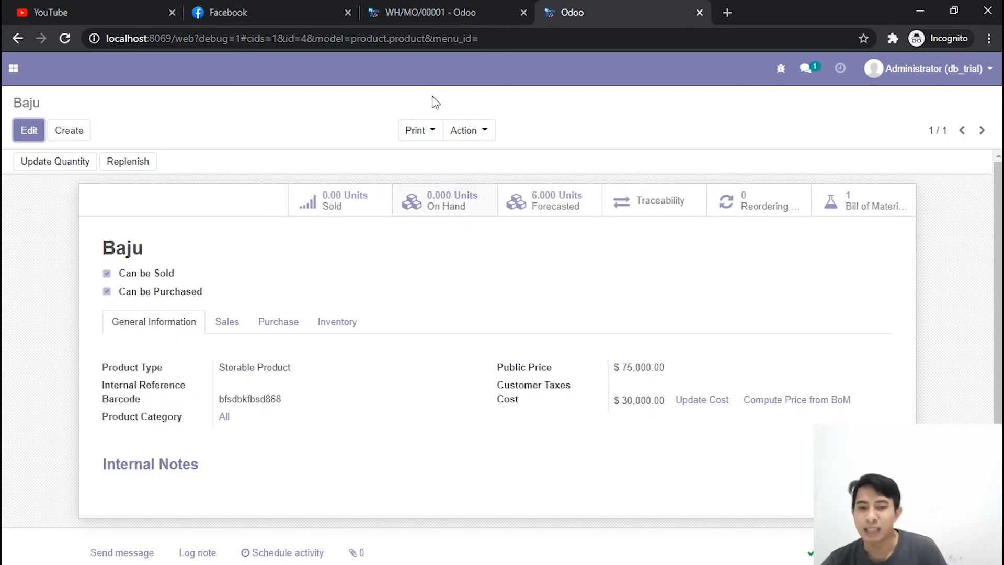
click(435, 9)
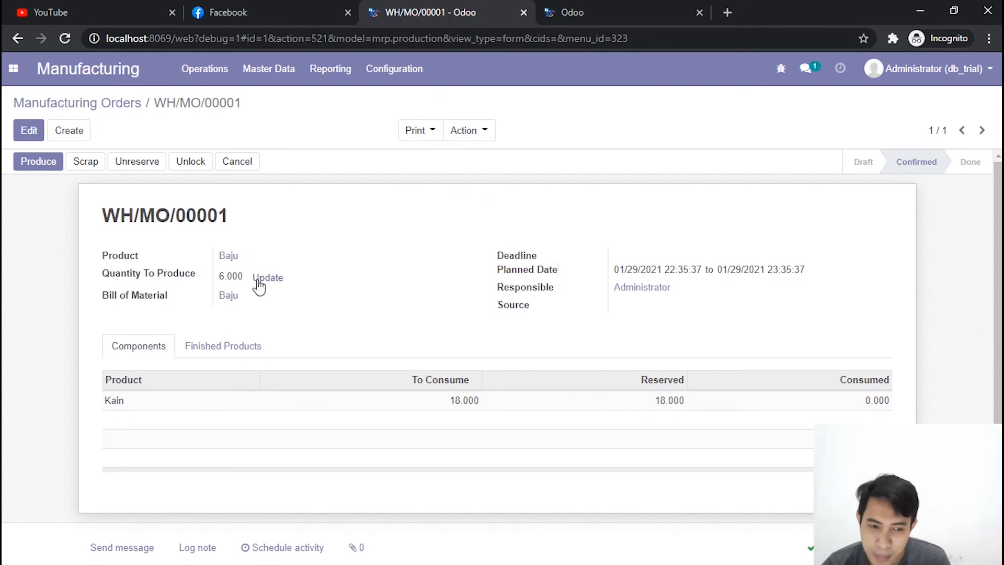
mouse_move(593, 6)
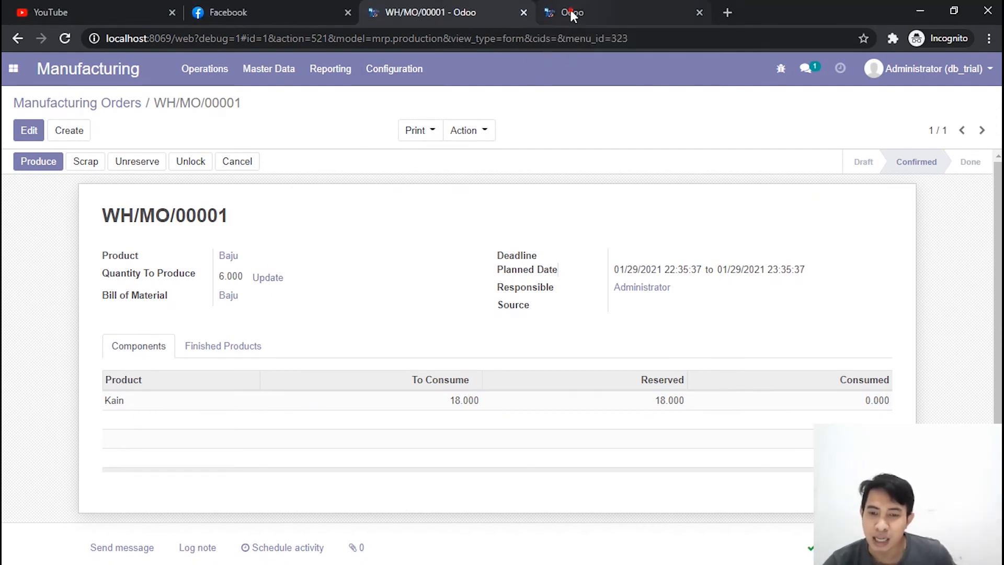
click(569, 7)
click(398, 11)
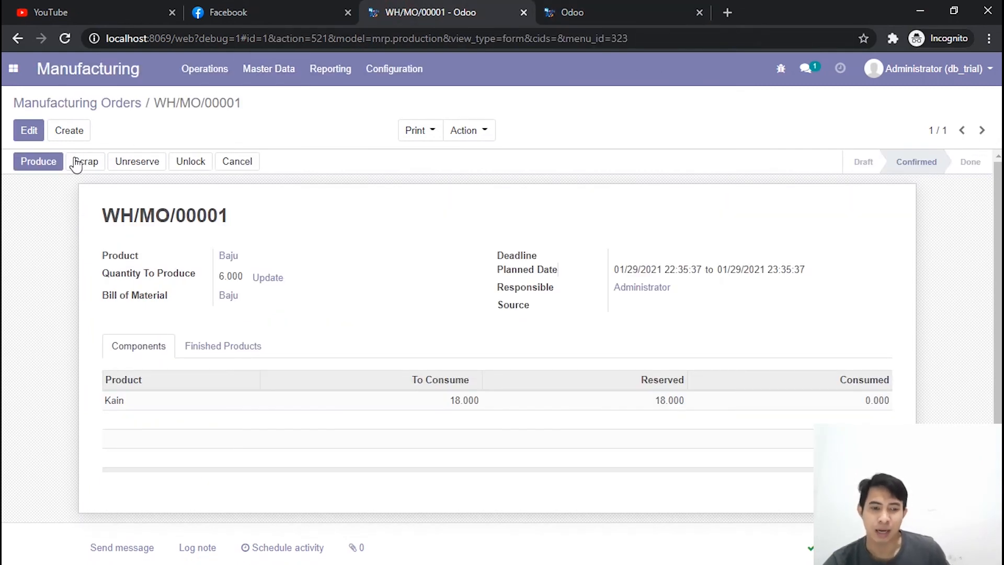
Step: Record the production of 6 Baju using 18 Kain and mark the manufacturing order as done
click(43, 165)
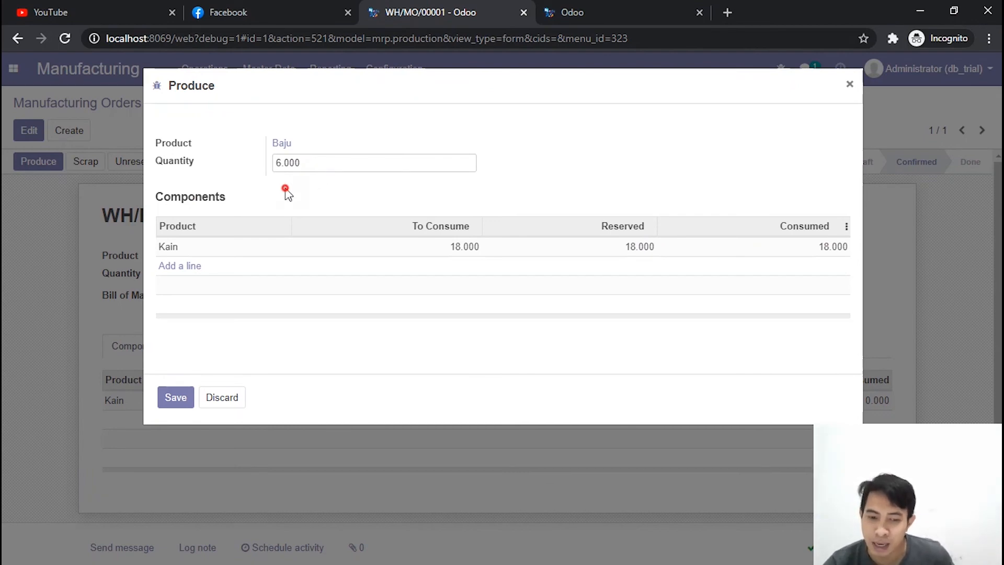
click(168, 399)
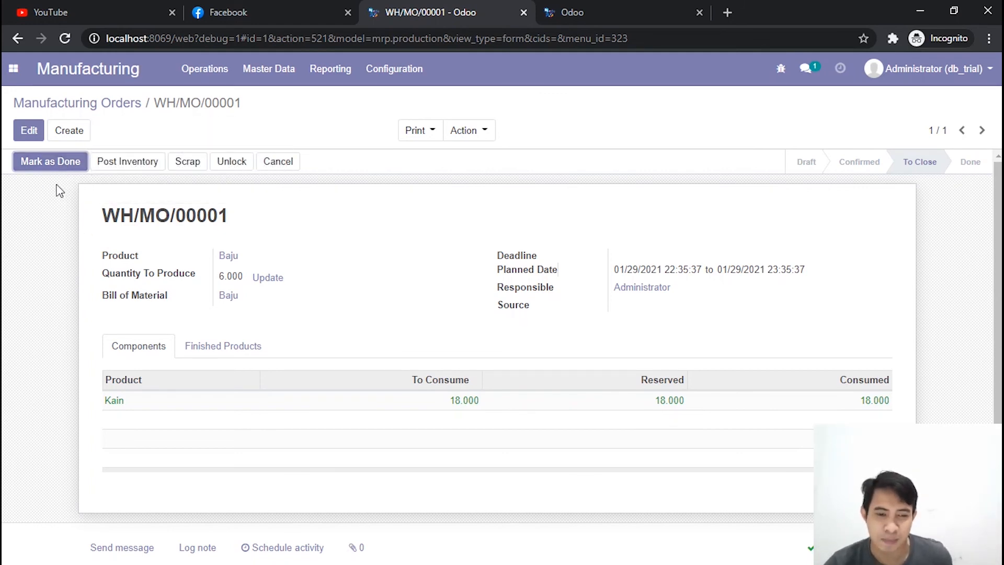
click(55, 163)
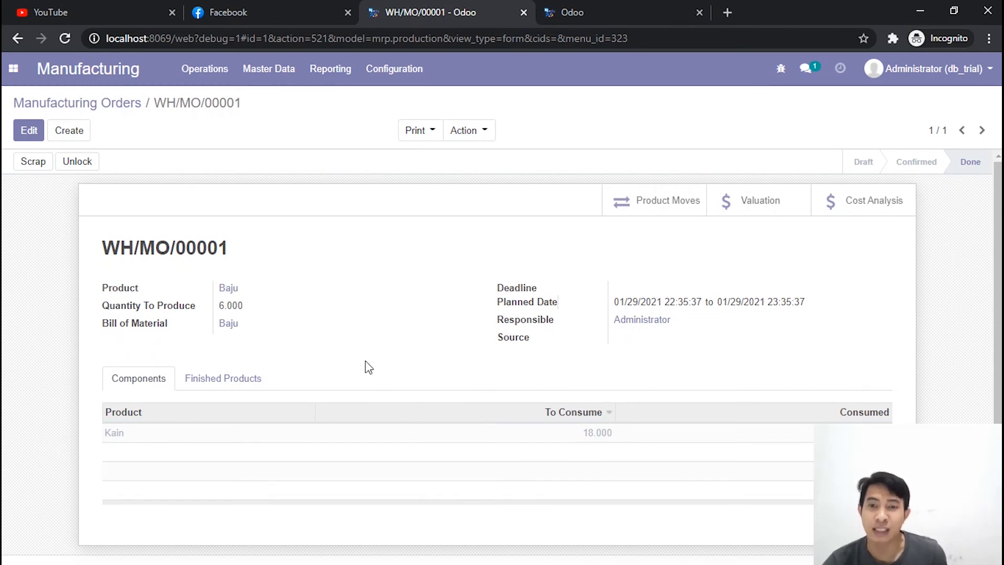
Step: Reload the Baju product record to check its updated on-hand stock, and return to the manufacturing order
mouse_move(399, 417)
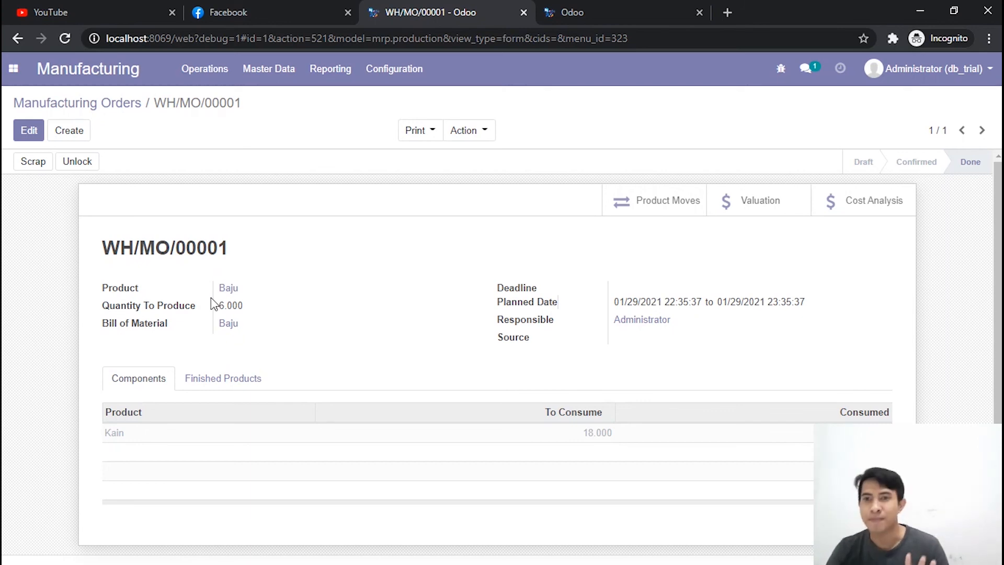
click(594, 8)
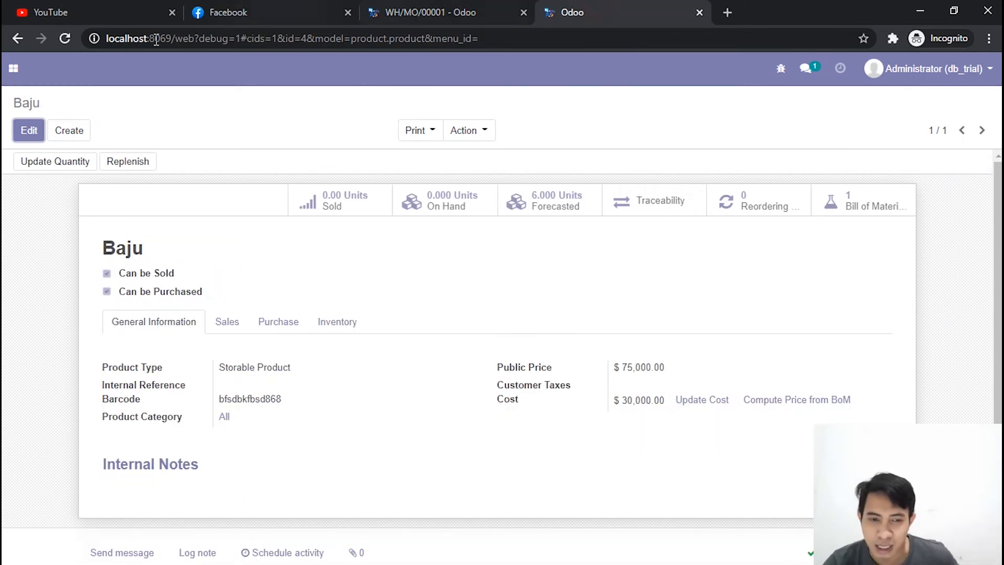
click(65, 40)
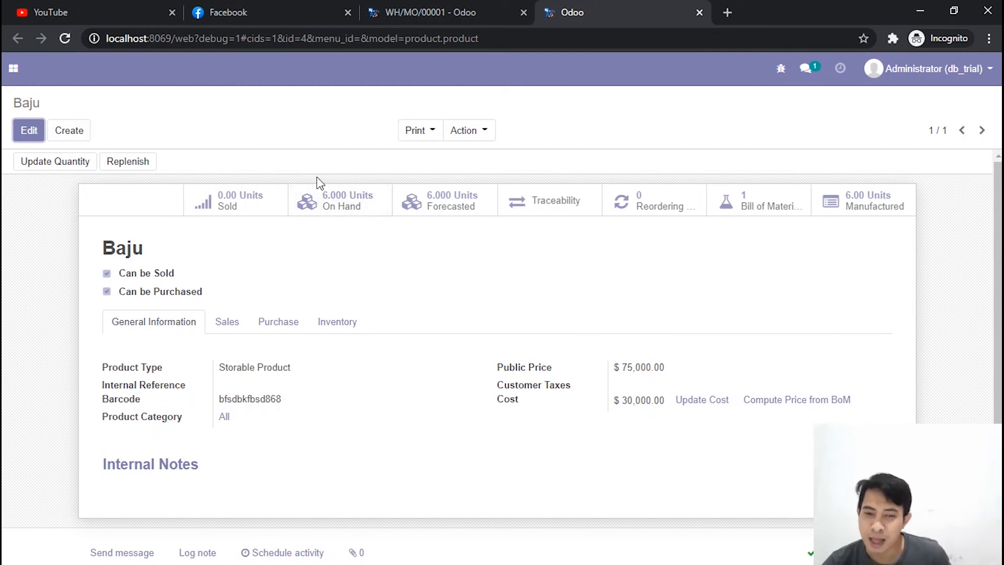
click(427, 15)
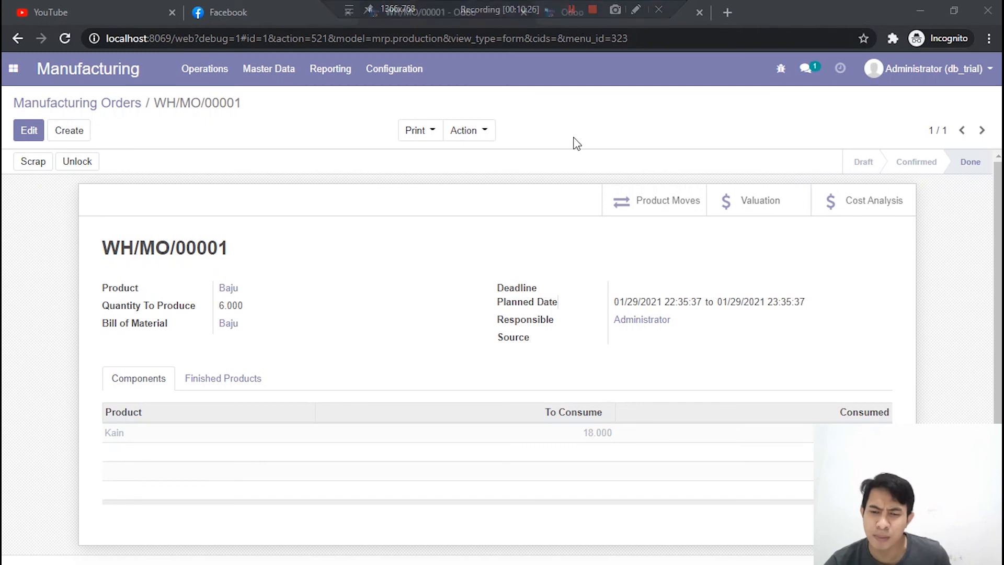
Step: View the Inventory overview from the Baju product's browser tab, and close that tab to return to the manufacturing order
click(598, 13)
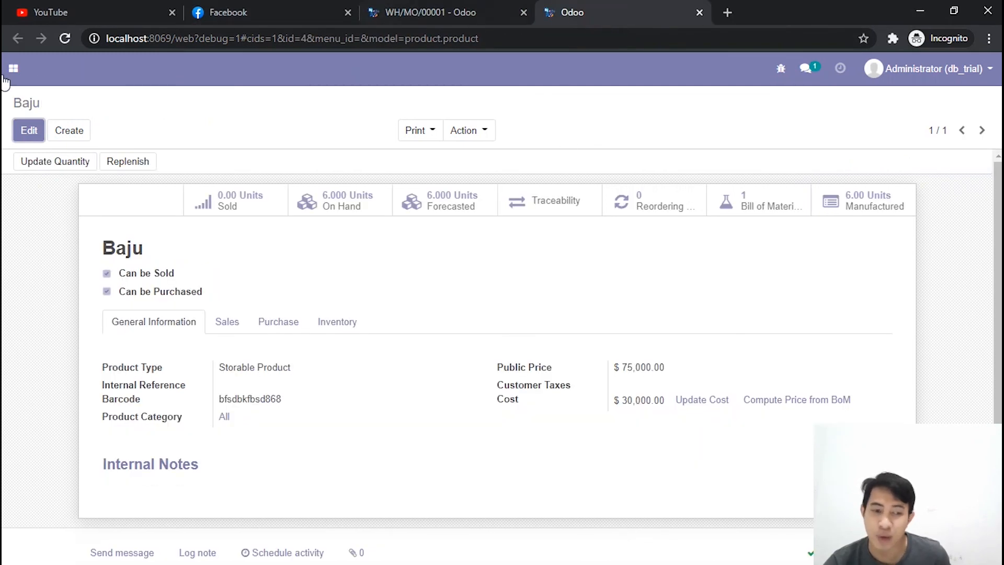
click(14, 73)
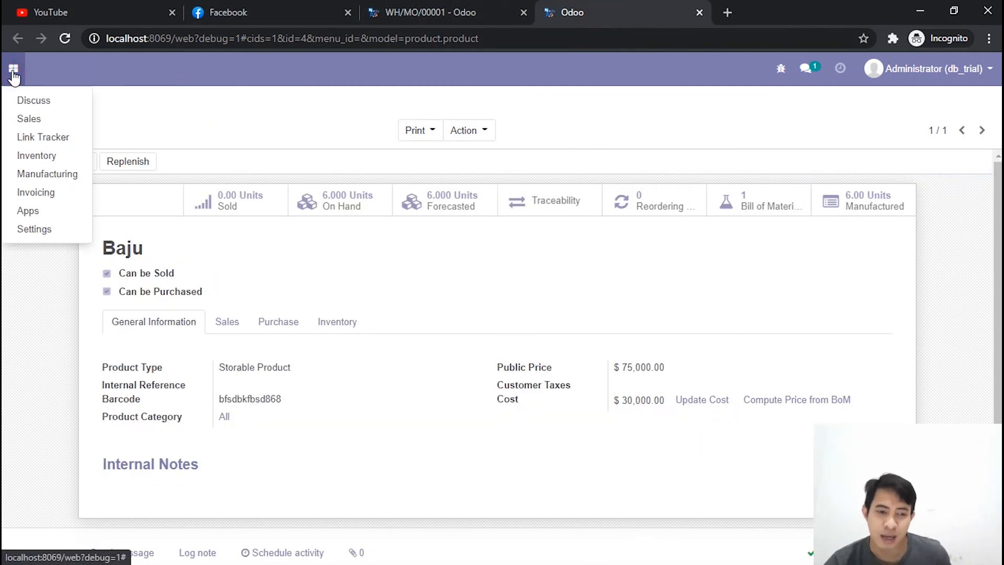
click(38, 155)
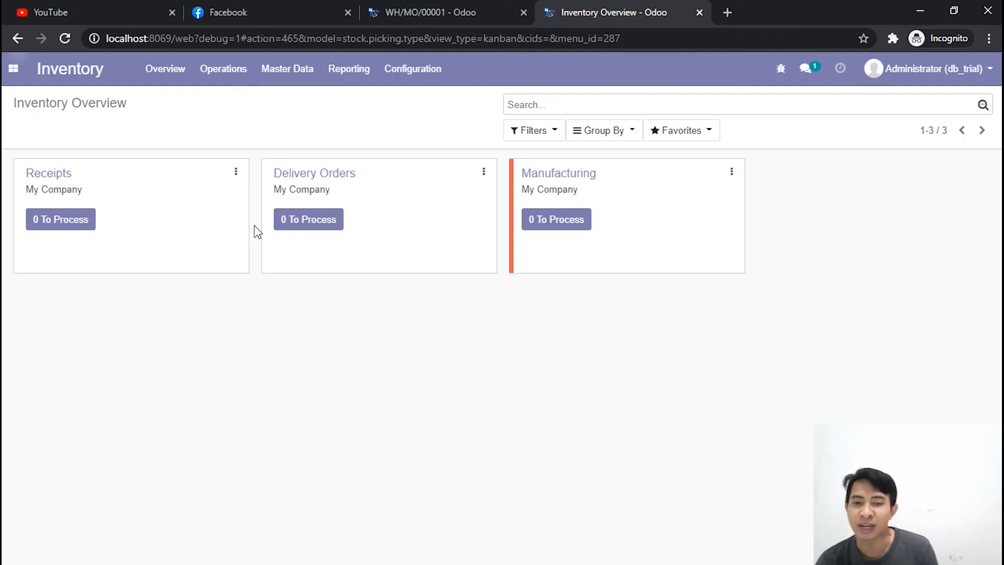
click(700, 15)
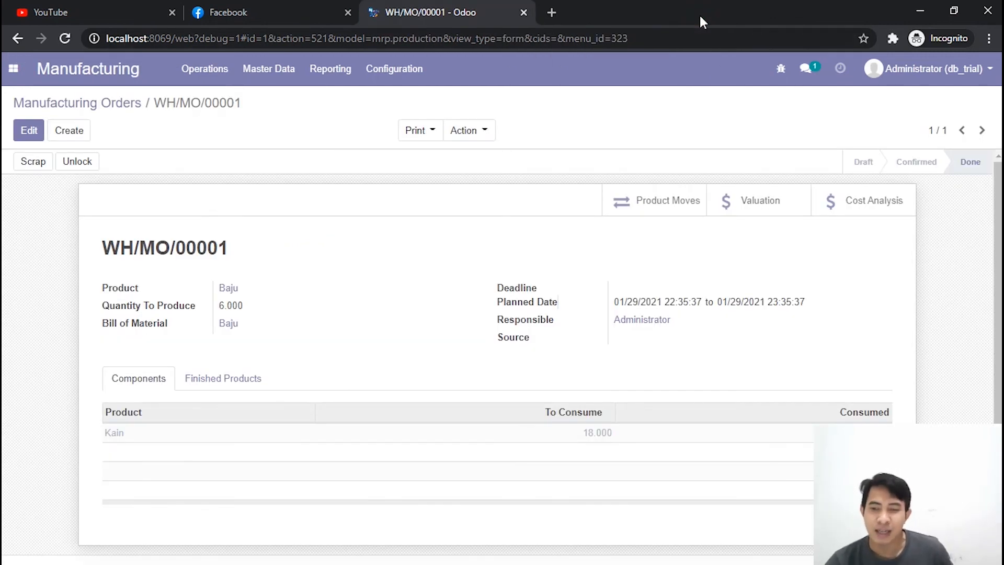